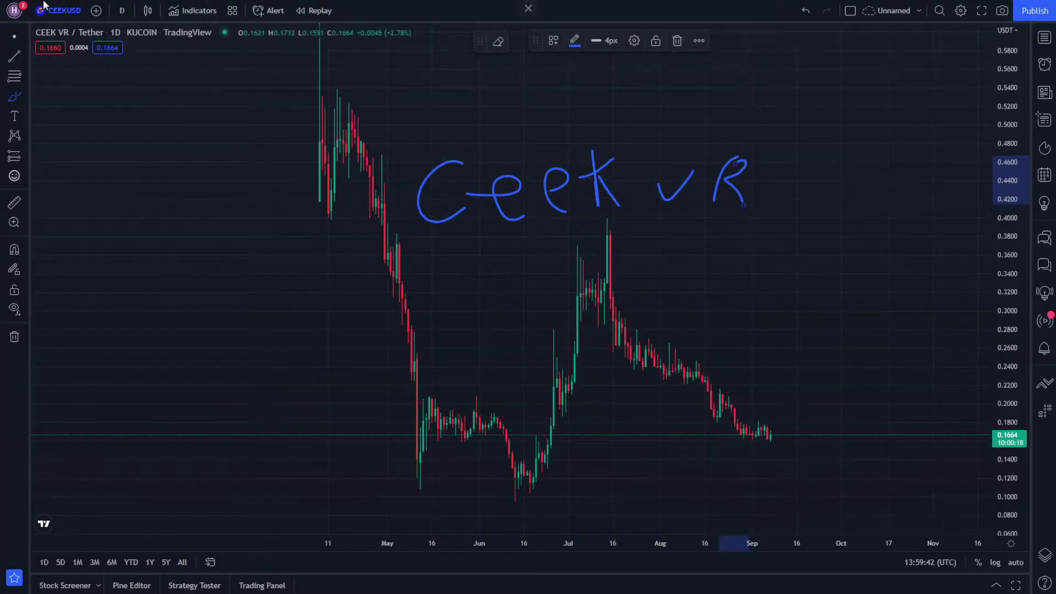
# Step: Handwrite "7/9" with the brush in the empty chart area before the first candles
pyautogui.moveTo(128, 238)
pyautogui.mouseDown()
pyautogui.moveTo(207, 238)
pyautogui.moveTo(171, 293)
pyautogui.mouseUp()
pyautogui.moveTo(155, 248)
pyautogui.mouseDown()
pyautogui.moveTo(204, 258)
pyautogui.moveTo(215, 300)
pyautogui.mouseUp()
pyautogui.moveTo(254, 250)
pyautogui.mouseDown()
pyautogui.moveTo(258, 283)
pyautogui.moveTo(242, 313)
pyautogui.mouseUp()
pyautogui.moveTo(252, 254); pyautogui.dragTo(272, 252)
# Step: Draw a freehand arrow rising from the latest September candle to suggest an upward move
pyautogui.click(19, 43)
pyautogui.moveTo(479, 337); pyautogui.dragTo(418, 335)
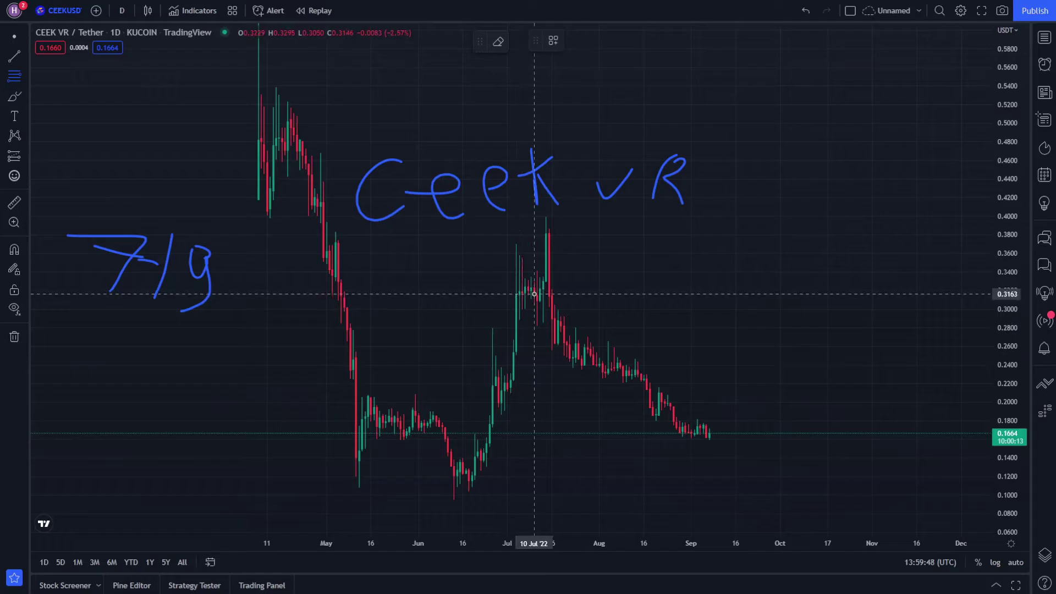
pyautogui.moveTo(486, 308); pyautogui.dragTo(588, 218)
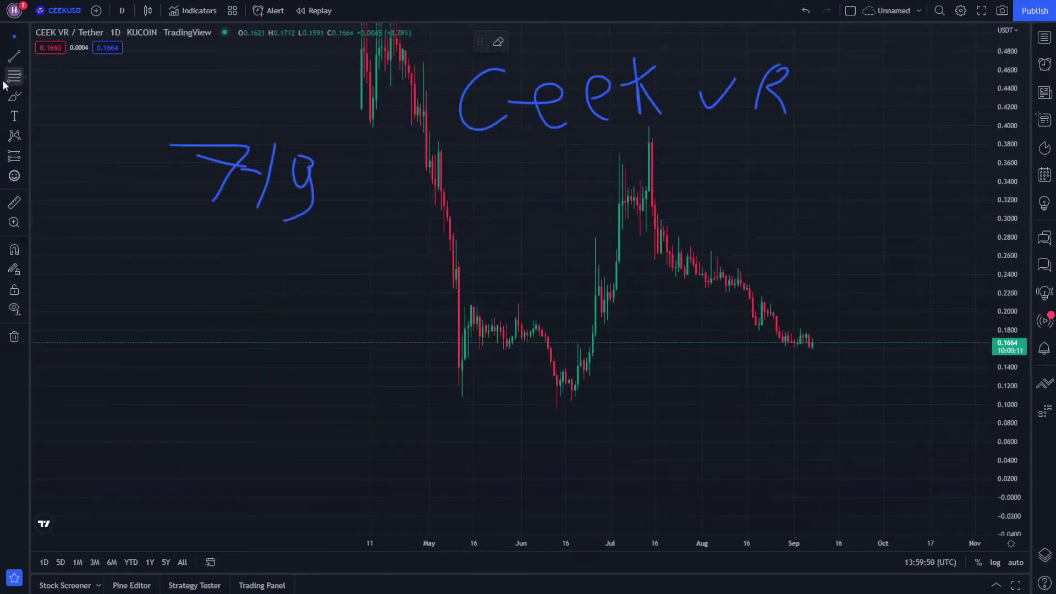
pyautogui.click(11, 43)
pyautogui.moveTo(508, 291); pyautogui.dragTo(428, 325)
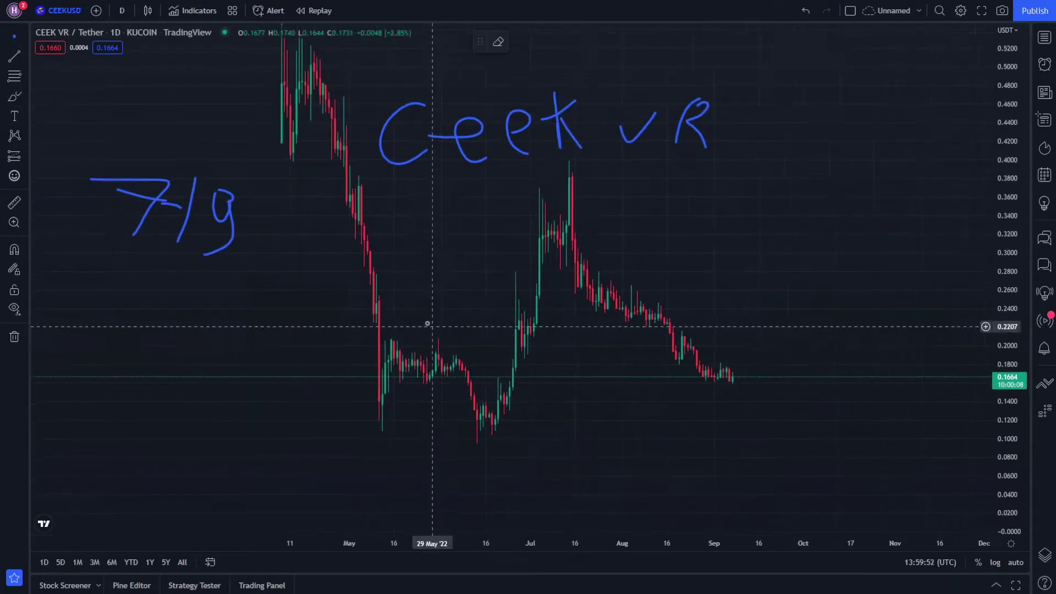
pyautogui.moveTo(591, 280); pyautogui.dragTo(549, 309)
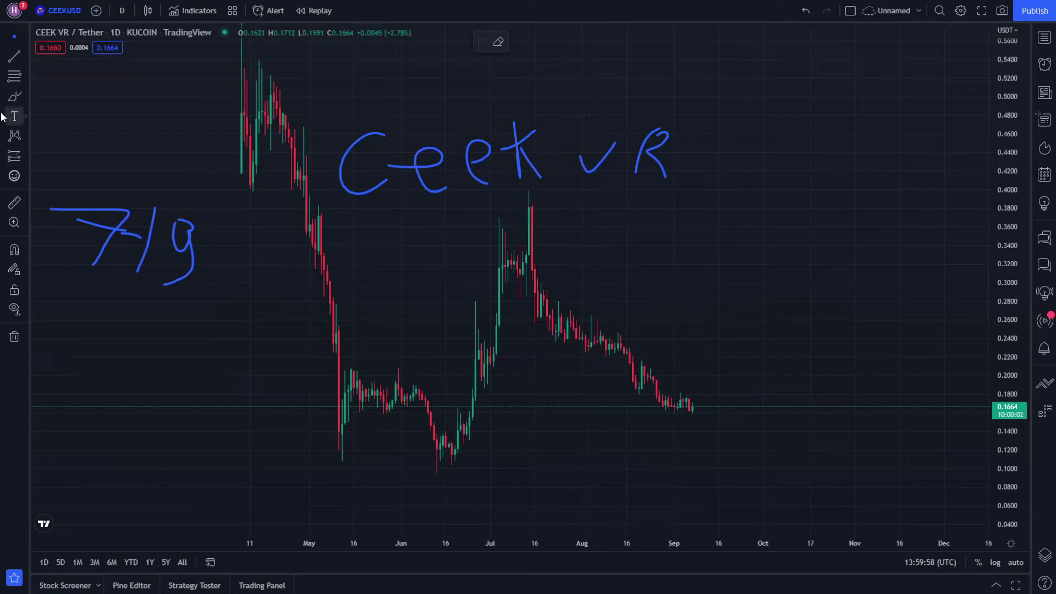
pyautogui.moveTo(695, 405)
pyautogui.mouseDown()
pyautogui.moveTo(748, 328)
pyautogui.moveTo(749, 342)
pyautogui.mouseUp()
# Step: Draw a nearly horizontal trend line across the July peaks from about 0.359 in April to about 0.353 on 10 October 2022
pyautogui.moveTo(258, 171); pyautogui.dragTo(269, 223)
pyautogui.click(122, 10)
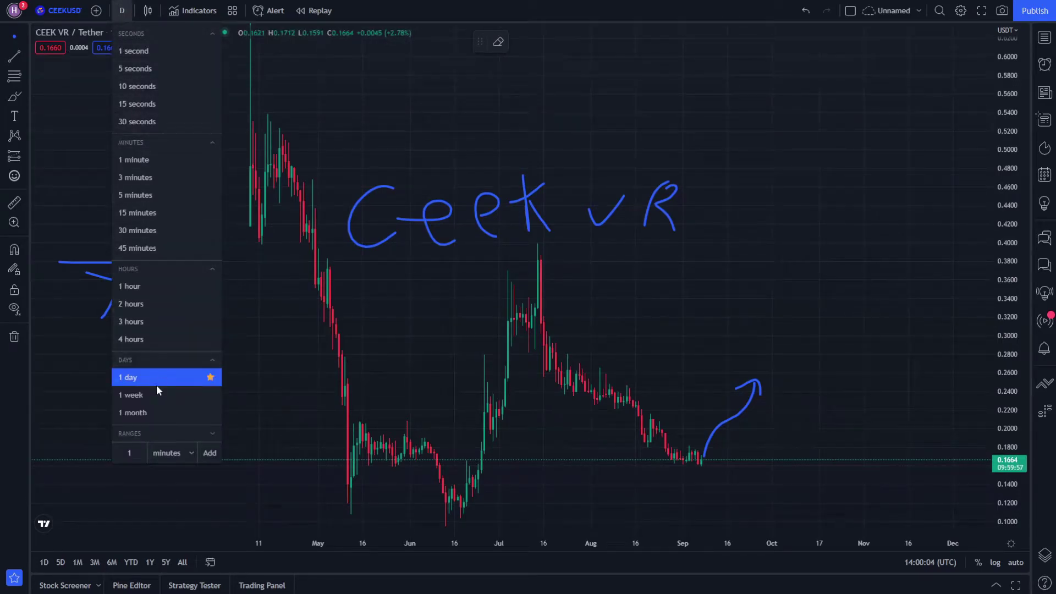
pyautogui.moveTo(506, 397); pyautogui.dragTo(577, 311)
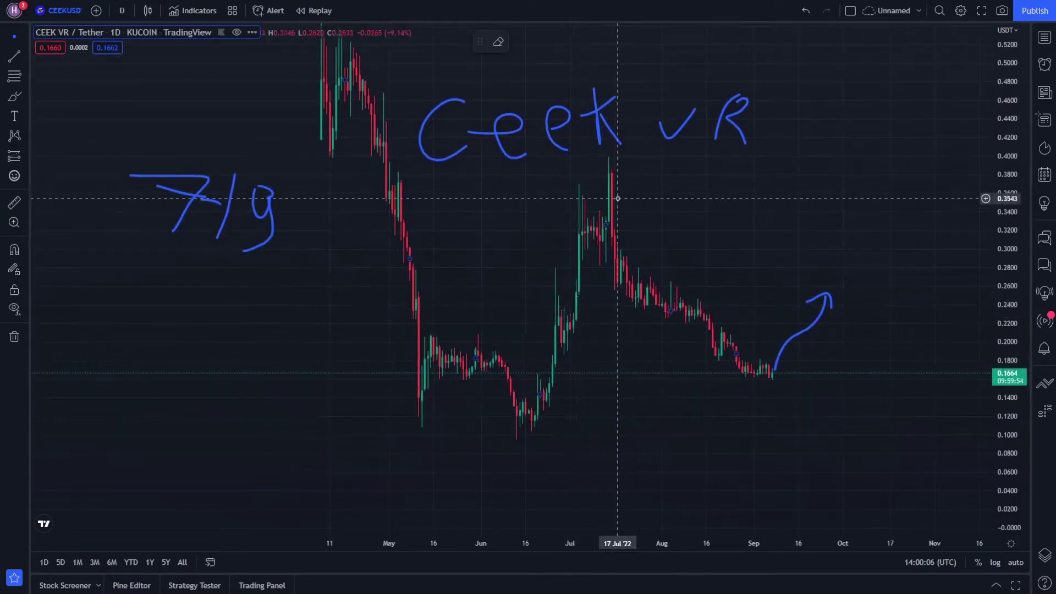
pyautogui.click(311, 194)
pyautogui.click(869, 200)
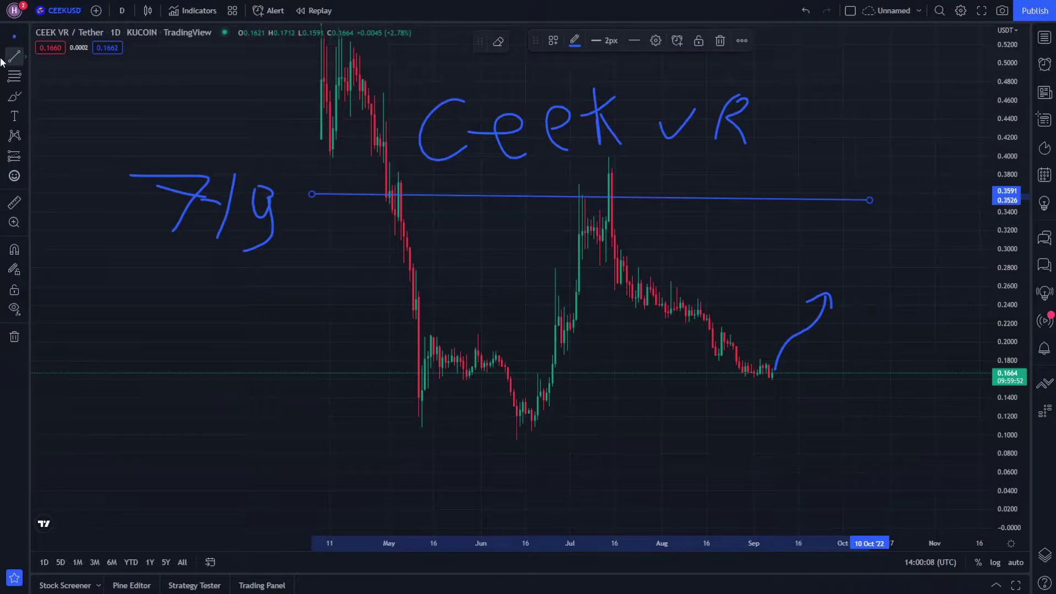
# Step: Draw a horizontal trend line under the June low at about 0.098, spanning from April to the end of October
pyautogui.click(9, 59)
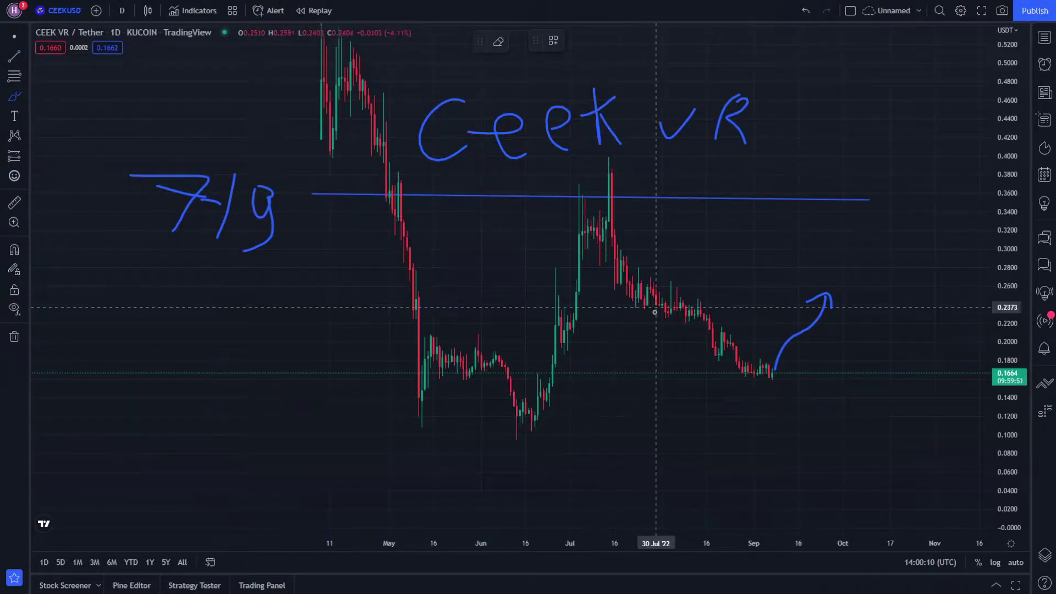
pyautogui.click(8, 79)
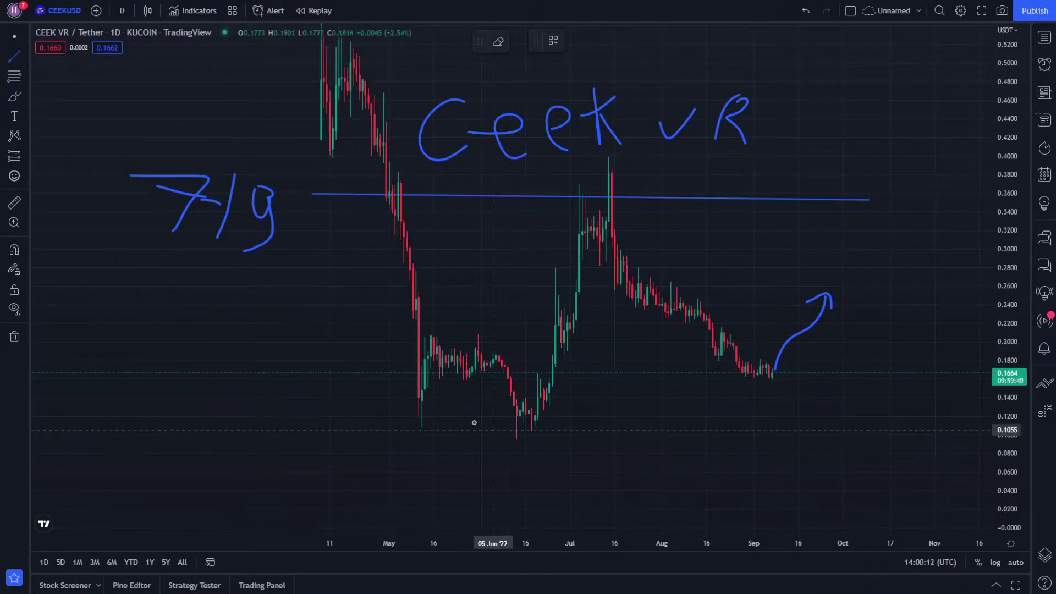
pyautogui.moveTo(318, 438)
pyautogui.mouseDown()
pyautogui.moveTo(760, 448)
pyautogui.moveTo(930, 437)
pyautogui.mouseUp()
# Step: Circle the early May candles where price crosses the upper trend line with the brush
pyautogui.click(15, 96)
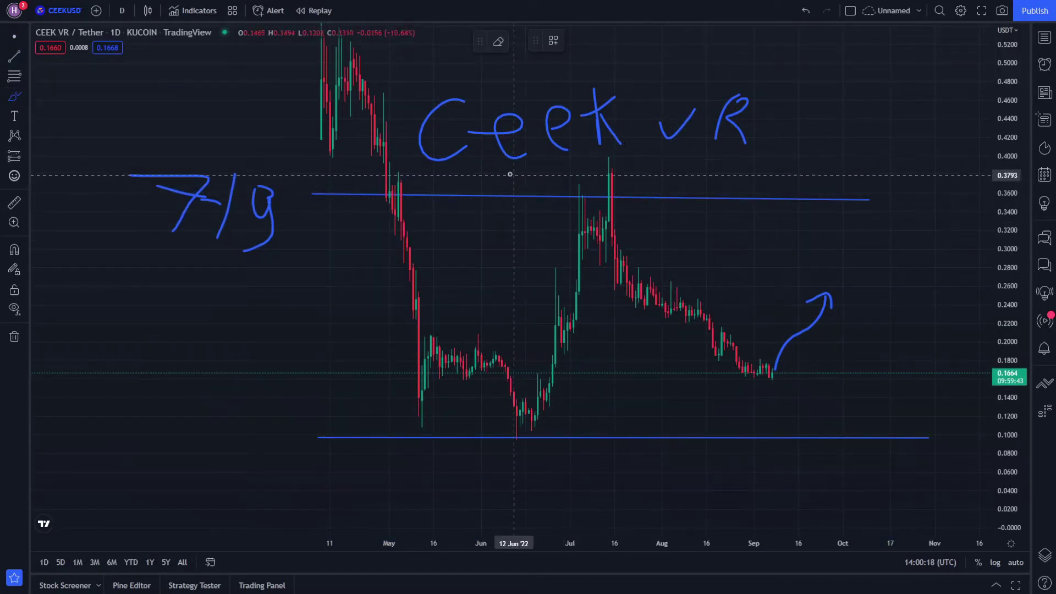
pyautogui.moveTo(406, 172)
pyautogui.mouseDown()
pyautogui.moveTo(390, 170)
pyautogui.moveTo(390, 212)
pyautogui.mouseUp()
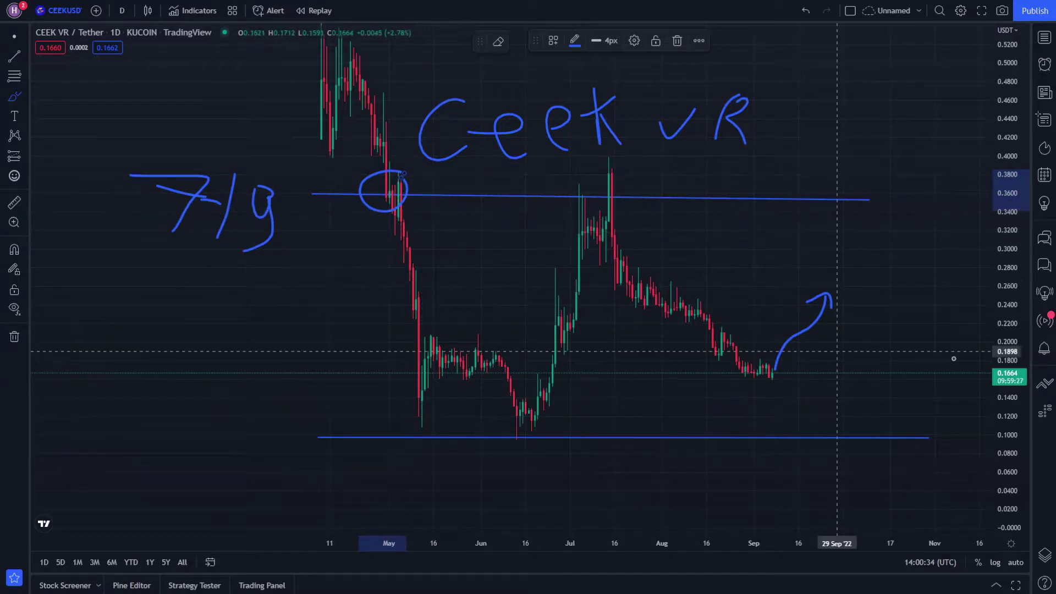
pyautogui.moveTo(1006, 411); pyautogui.dragTo(2, 77)
pyautogui.click(15, 37)
# Step: Draw a downward arrow beneath the May circle and a short horizontal mark across the falling candles at about 0.307
pyautogui.moveTo(224, 169)
pyautogui.mouseDown()
pyautogui.moveTo(342, 212)
pyautogui.moveTo(898, 295)
pyautogui.mouseUp()
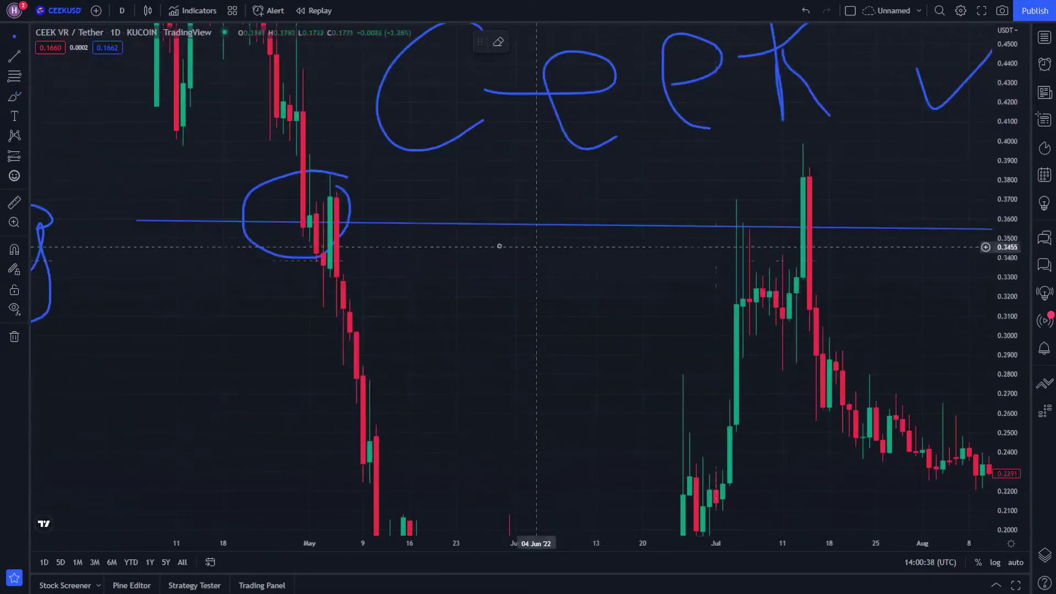
pyautogui.moveTo(473, 242); pyautogui.dragTo(610, 291)
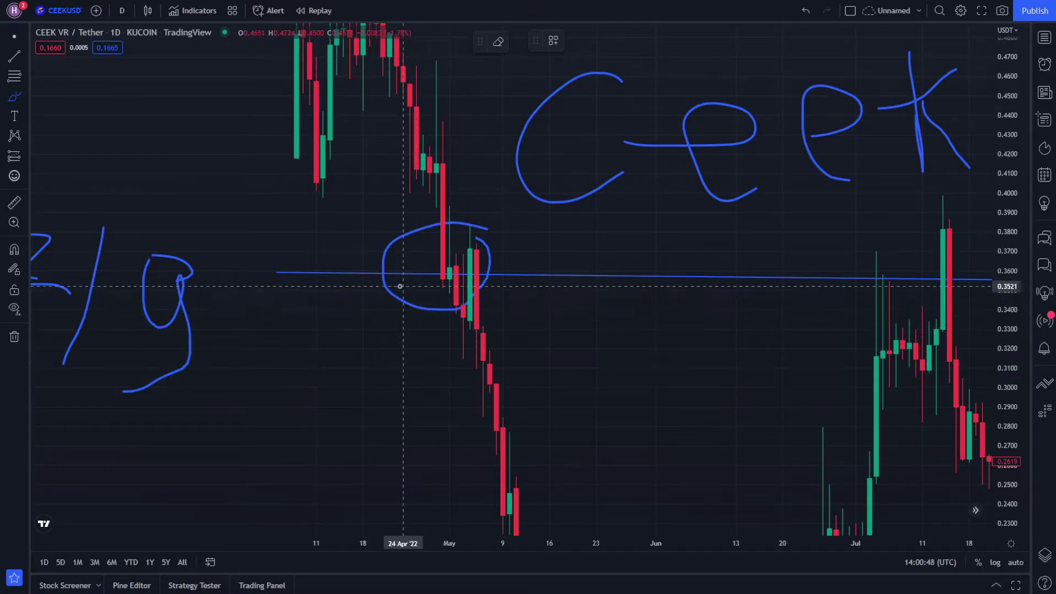
pyautogui.moveTo(403, 288); pyautogui.dragTo(423, 341)
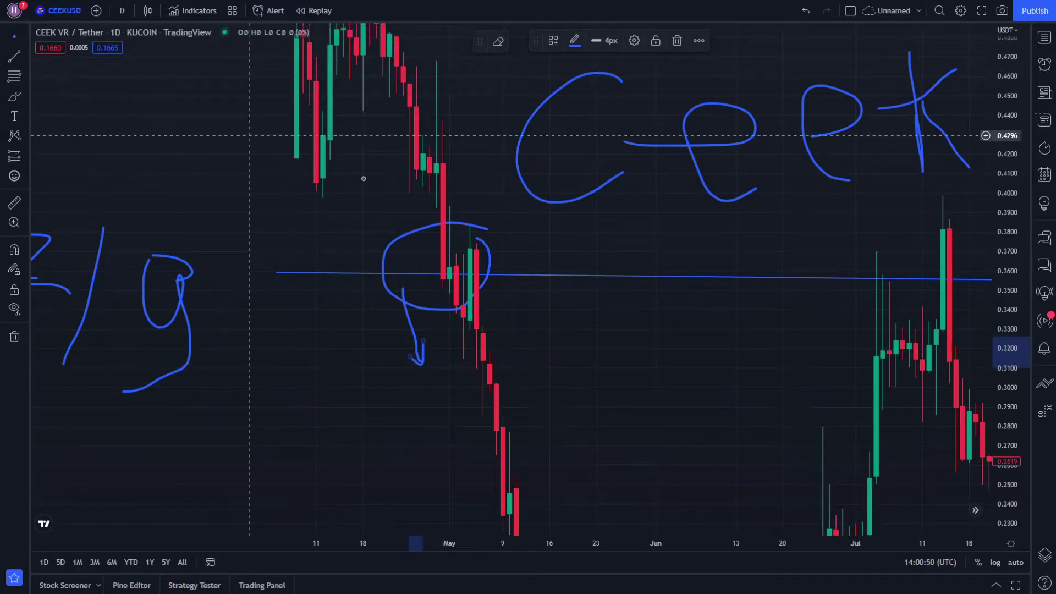
pyautogui.moveTo(479, 277)
pyautogui.mouseDown()
pyautogui.moveTo(500, 332)
pyautogui.moveTo(481, 370)
pyautogui.mouseUp()
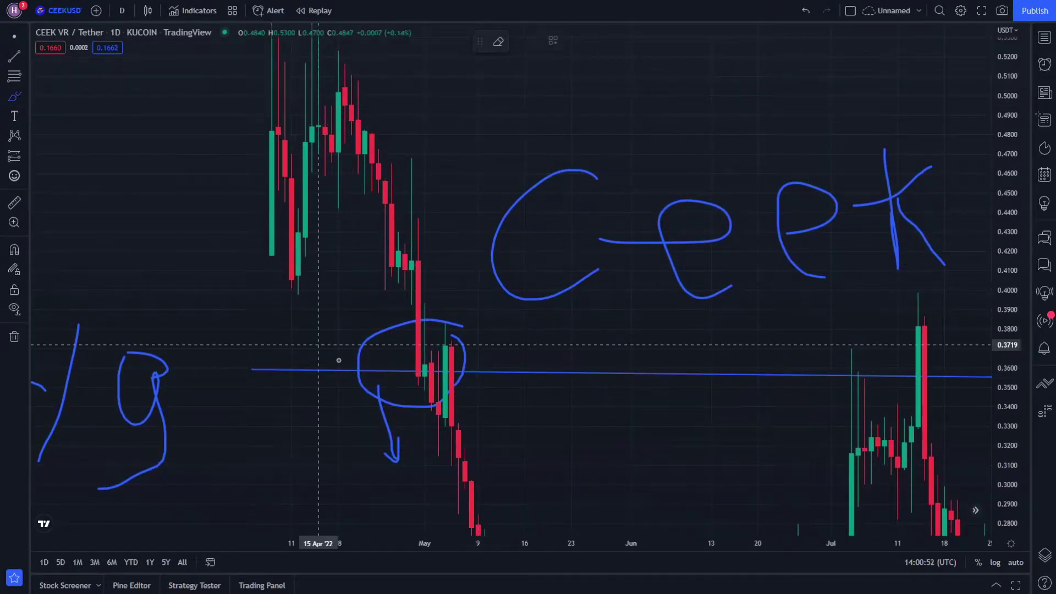
pyautogui.moveTo(431, 470); pyautogui.dragTo(497, 474)
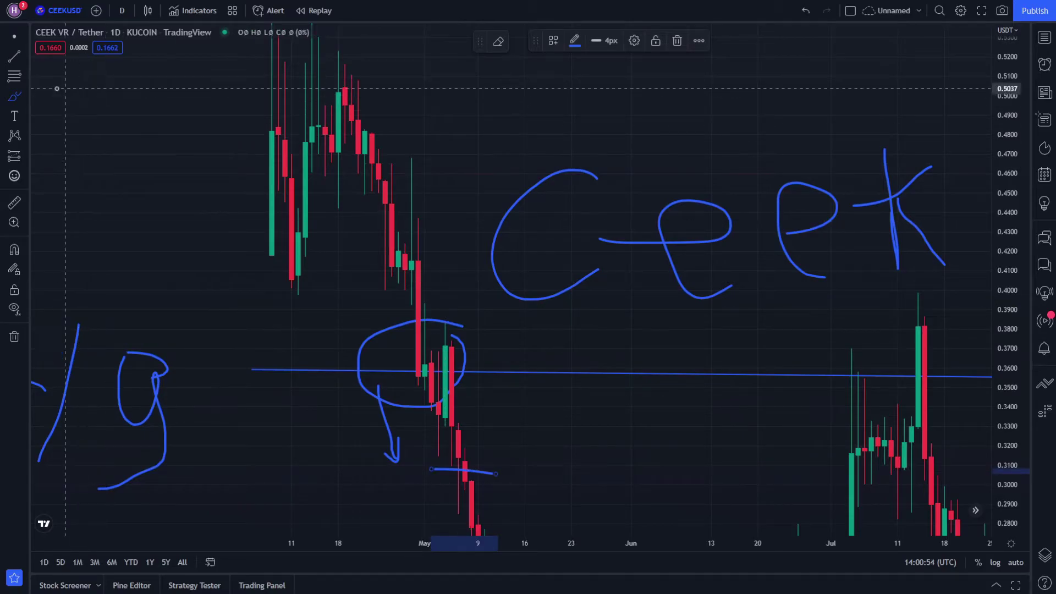
# Step: Draw a freehand upward arrow beside the late June price rise
pyautogui.click(12, 39)
pyautogui.moveTo(646, 405)
pyautogui.mouseDown()
pyautogui.moveTo(435, 258)
pyautogui.moveTo(341, 144)
pyautogui.mouseUp()
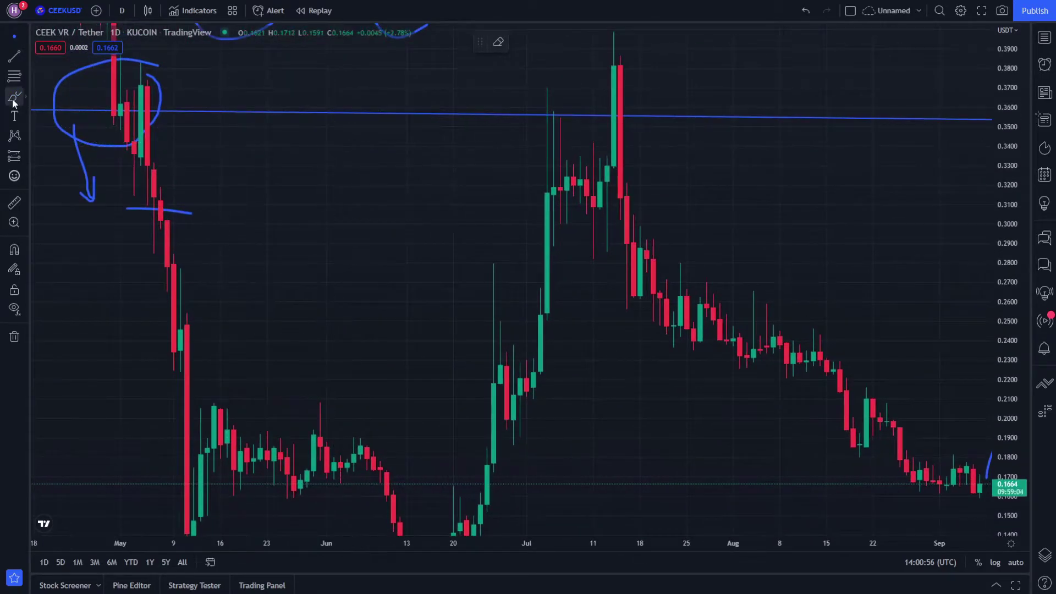
pyautogui.moveTo(408, 414)
pyautogui.mouseDown()
pyautogui.moveTo(505, 243)
pyautogui.moveTo(519, 295)
pyautogui.mouseUp()
pyautogui.click(12, 39)
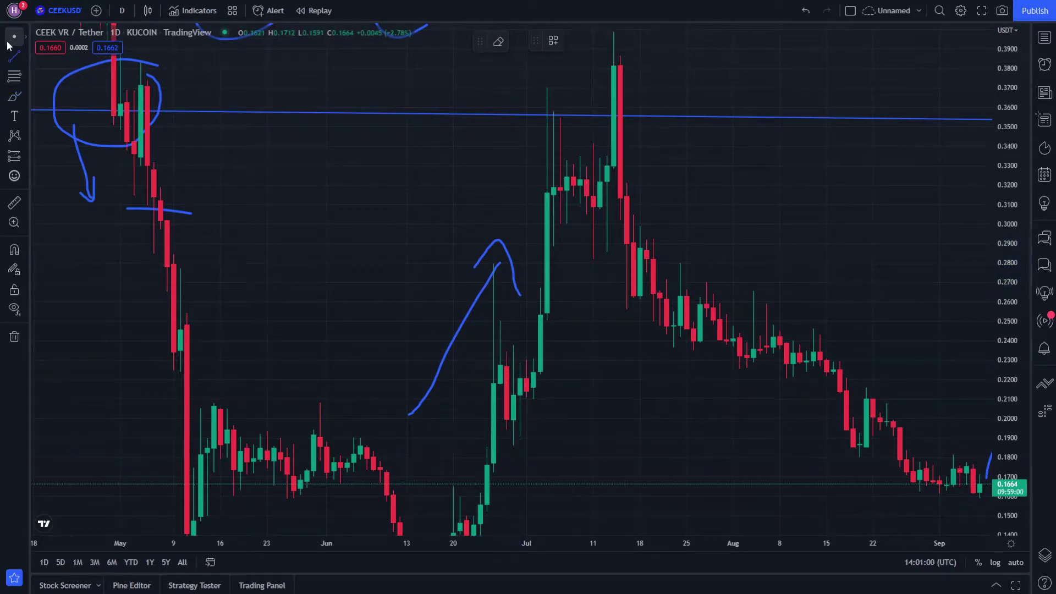
# Step: Switch the chart to the 3-minute interval
pyautogui.moveTo(482, 213); pyautogui.dragTo(464, 289)
pyautogui.moveTo(577, 277); pyautogui.dragTo(539, 260)
pyautogui.moveTo(1020, 288); pyautogui.dragTo(979, 431)
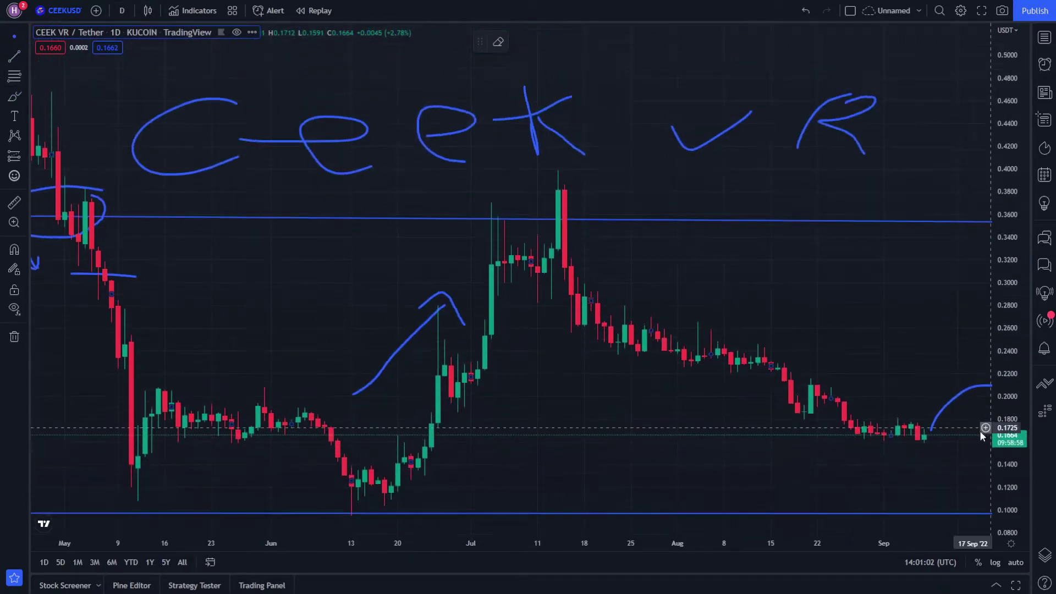
pyautogui.moveTo(673, 543); pyautogui.dragTo(751, 543)
pyautogui.moveTo(757, 445); pyautogui.dragTo(454, 440)
pyautogui.click(121, 8)
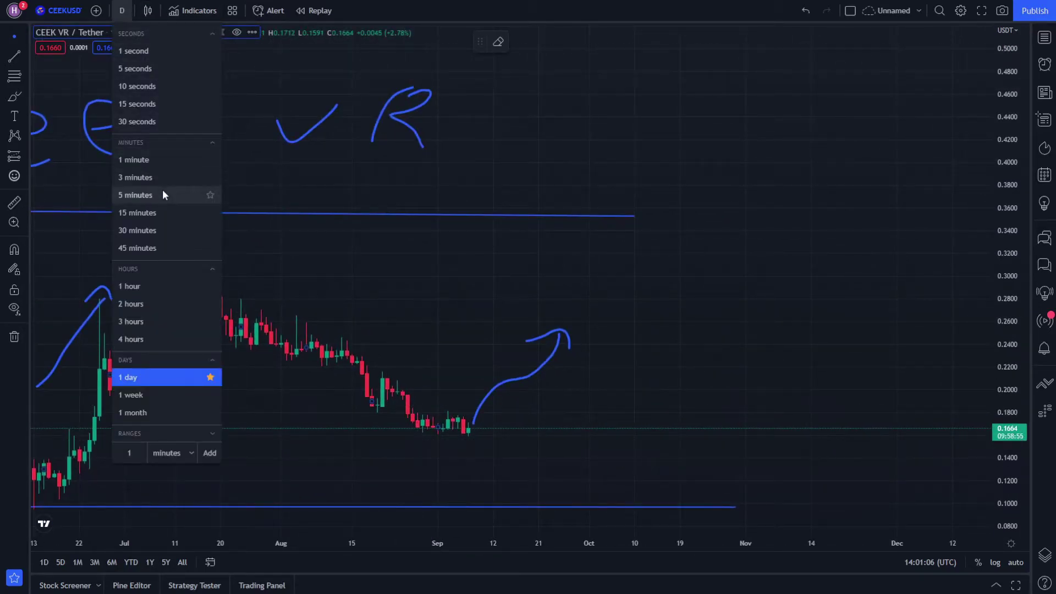
pyautogui.click(159, 177)
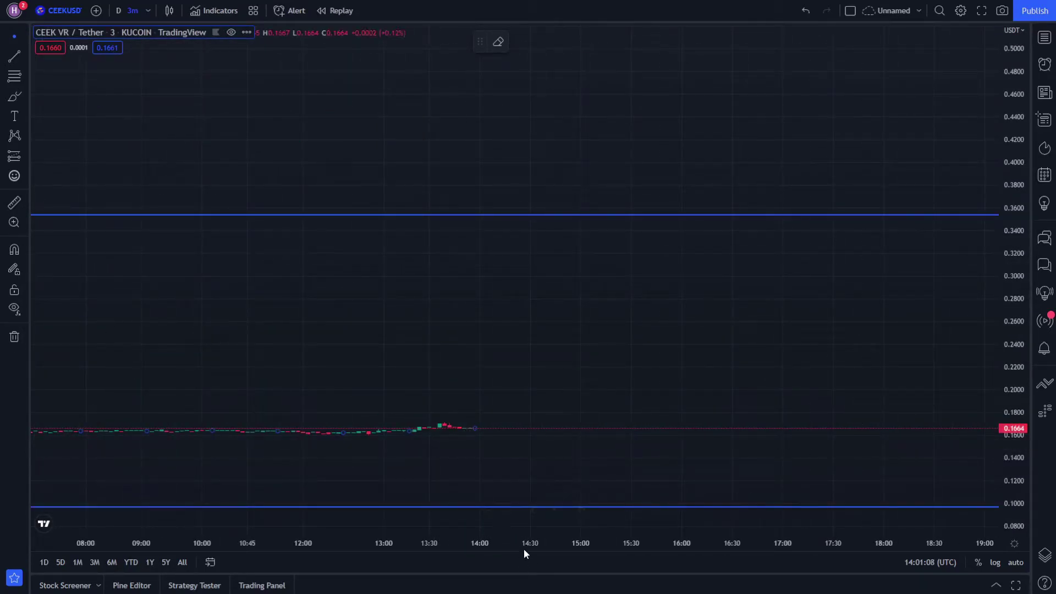
# Step: Circle the price dip just after 12:00 on 7 September and draw a small upward arrow above it
pyautogui.moveTo(524, 548); pyautogui.dragTo(914, 484)
pyautogui.moveTo(862, 458); pyautogui.dragTo(732, 339)
pyautogui.moveTo(1014, 427); pyautogui.dragTo(1040, 66)
pyautogui.moveTo(909, 318); pyautogui.dragTo(926, 208)
pyautogui.moveTo(1018, 361); pyautogui.dragTo(1028, 137)
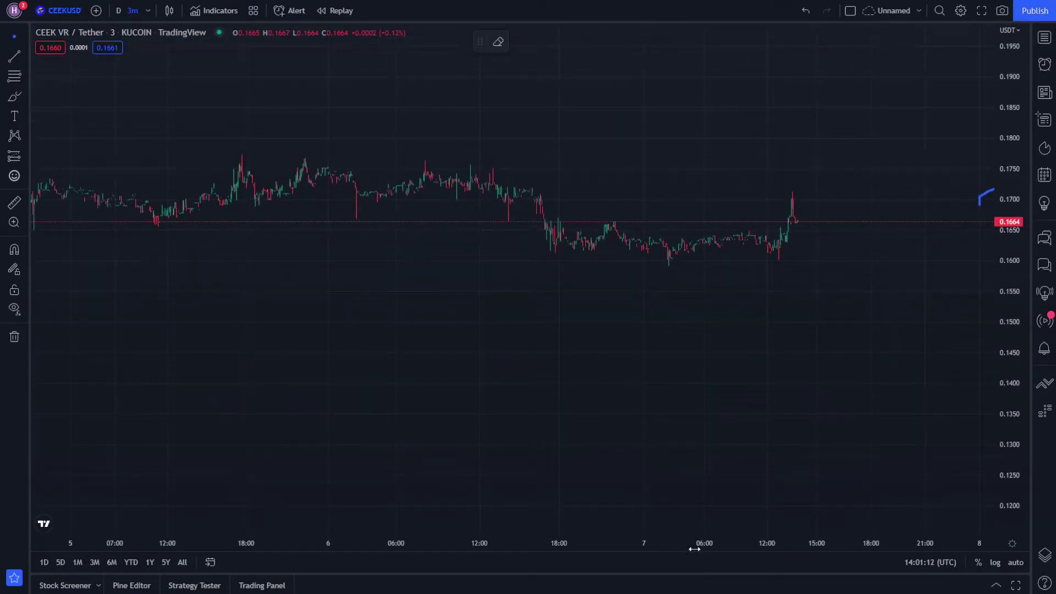
pyautogui.moveTo(695, 549); pyautogui.dragTo(888, 517)
pyautogui.moveTo(1011, 406); pyautogui.dragTo(954, 302)
pyautogui.scroll(5, 700, 460)
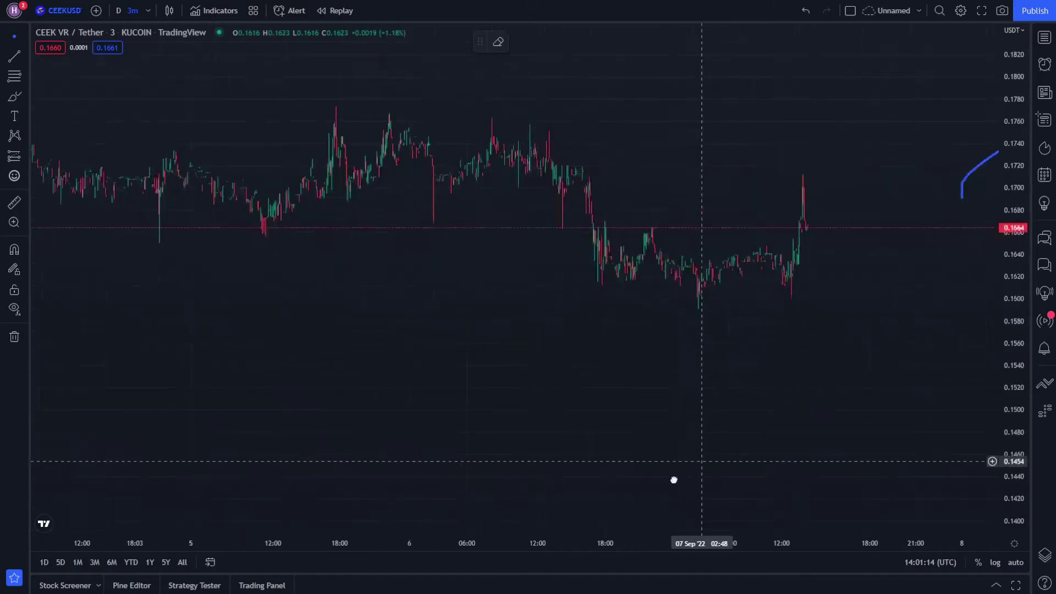
pyautogui.moveTo(674, 542); pyautogui.dragTo(400, 465)
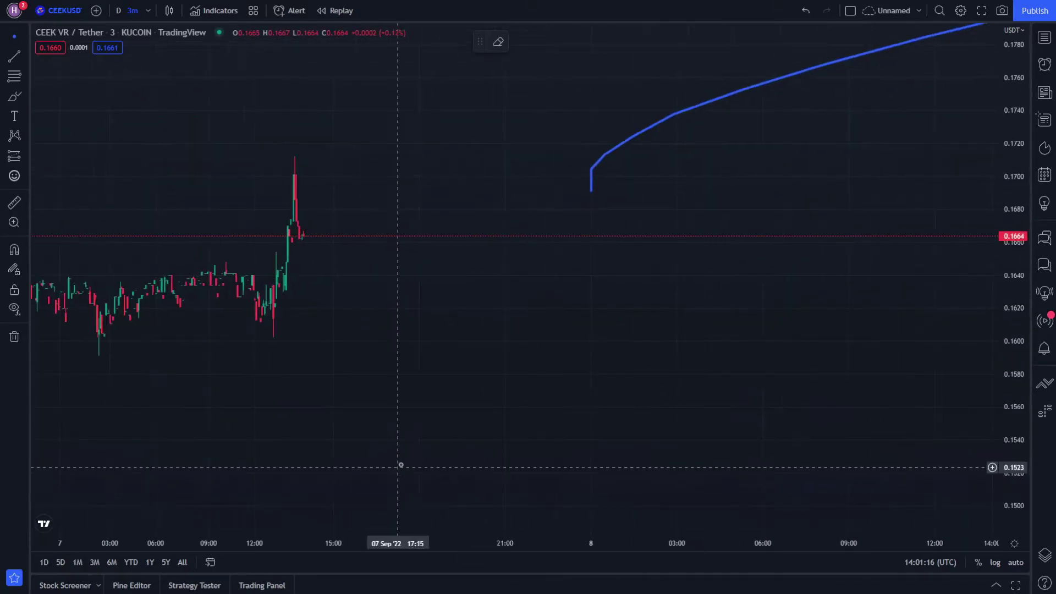
pyautogui.moveTo(252, 339); pyautogui.dragTo(532, 403)
pyautogui.moveTo(572, 361)
pyautogui.mouseDown()
pyautogui.moveTo(518, 378)
pyautogui.moveTo(558, 379)
pyautogui.mouseUp()
pyautogui.moveTo(523, 319); pyautogui.dragTo(547, 286)
pyautogui.click(17, 39)
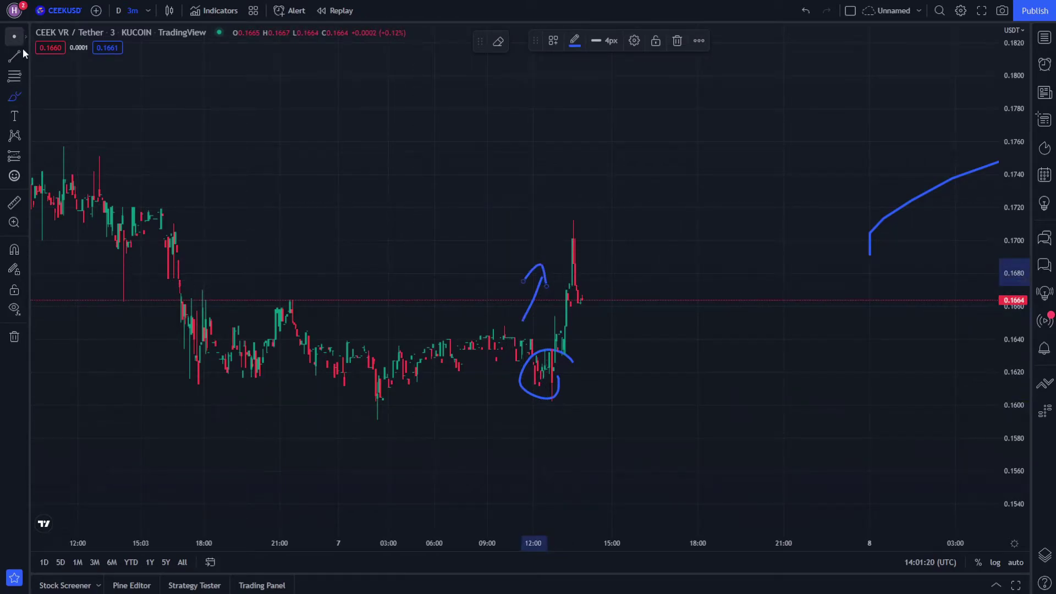
# Step: Draw a nearly horizontal trend line at about 0.169 across the 7 September price spike
pyautogui.moveTo(533, 231)
pyautogui.mouseDown()
pyautogui.moveTo(493, 338)
pyautogui.moveTo(534, 299)
pyautogui.mouseUp()
pyautogui.click(14, 56)
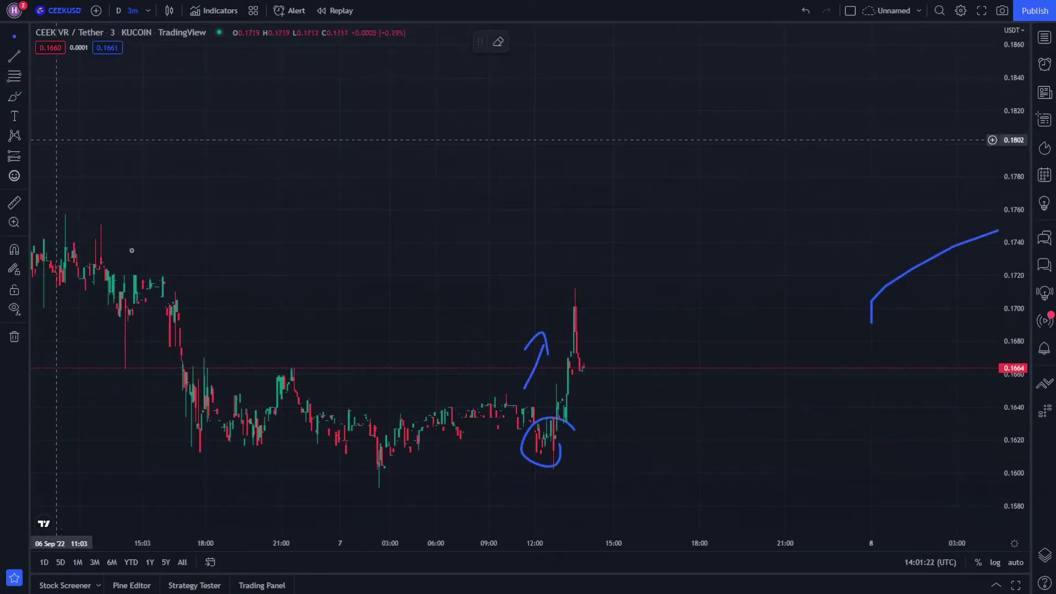
pyautogui.click(147, 324)
pyautogui.click(708, 328)
pyautogui.moveTo(584, 343); pyautogui.dragTo(538, 350)
# Step: Circle the tip of the 7 September spike above the 0.169 trend line with the brush
pyautogui.click(14, 96)
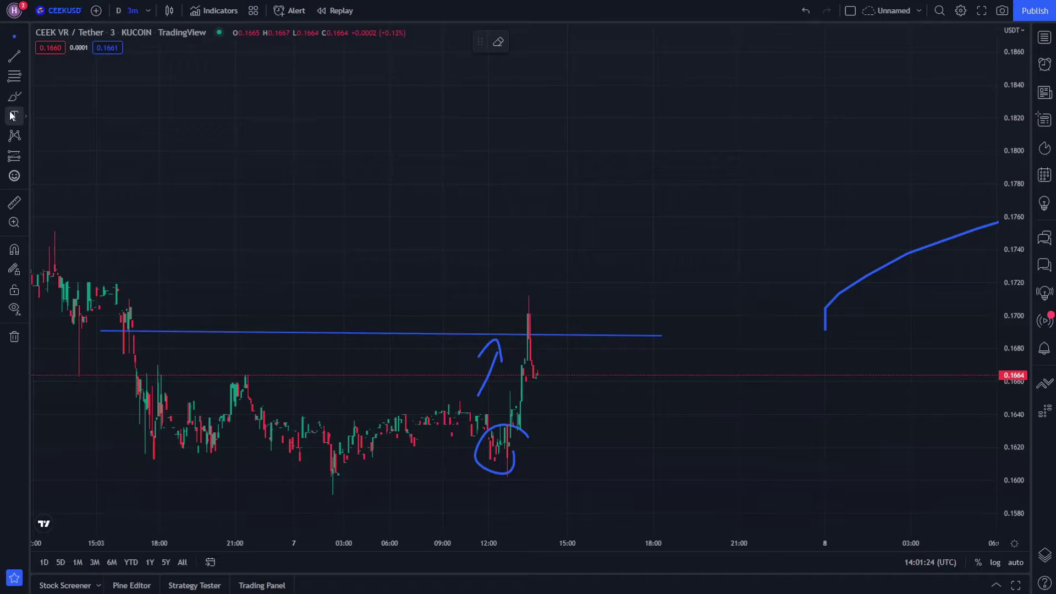
pyautogui.moveTo(539, 293); pyautogui.dragTo(499, 322)
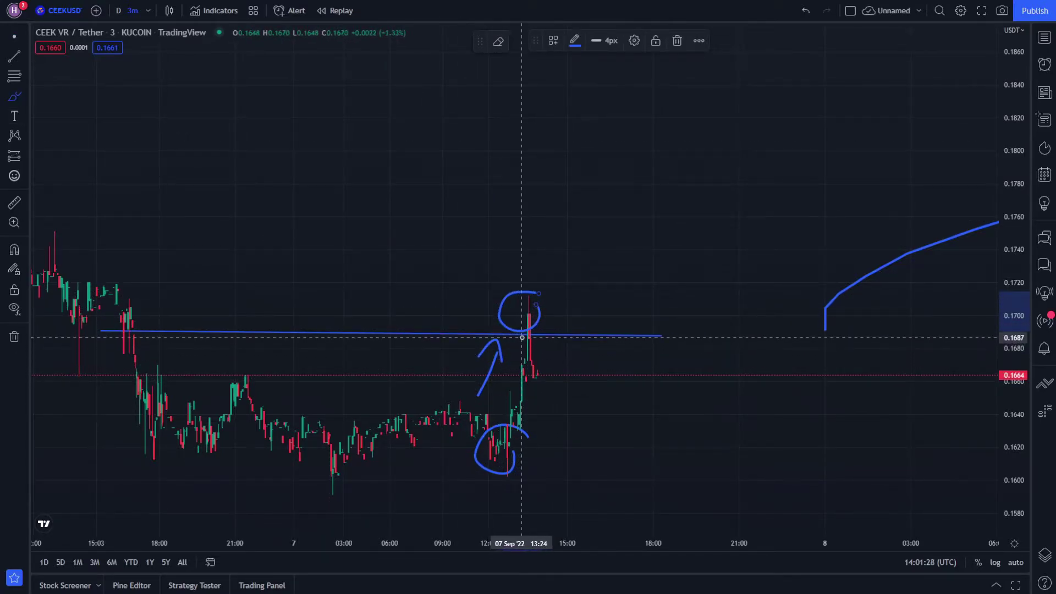
pyautogui.scroll(3, 468, 352)
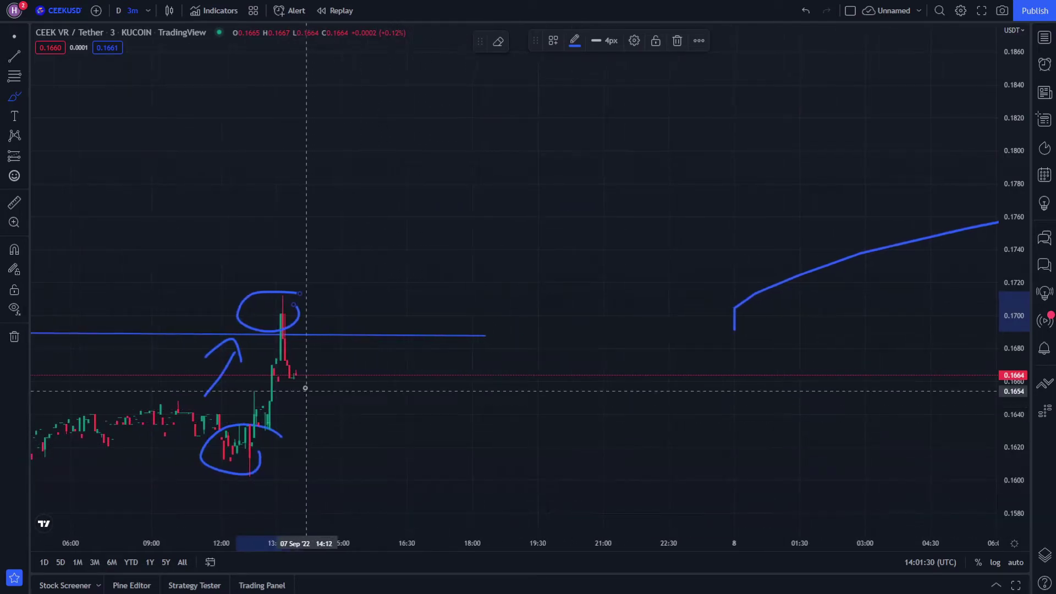
# Step: Return the chart to the 1-day interval and examine the September candles against the lower trend line
pyautogui.click(119, 11)
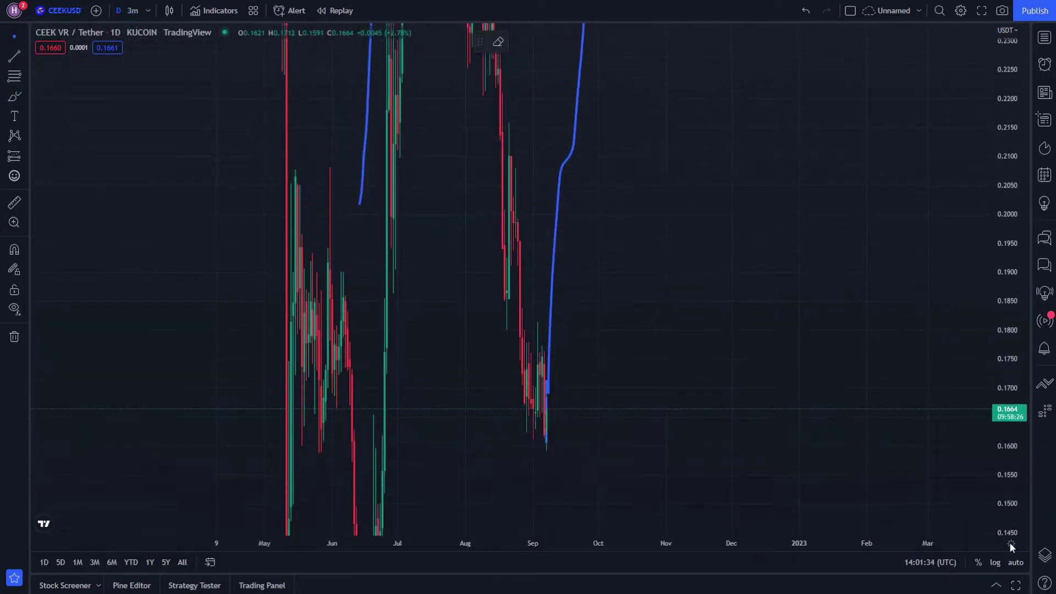
pyautogui.moveTo(816, 547); pyautogui.dragTo(573, 550)
pyautogui.moveTo(572, 468); pyautogui.dragTo(933, 479)
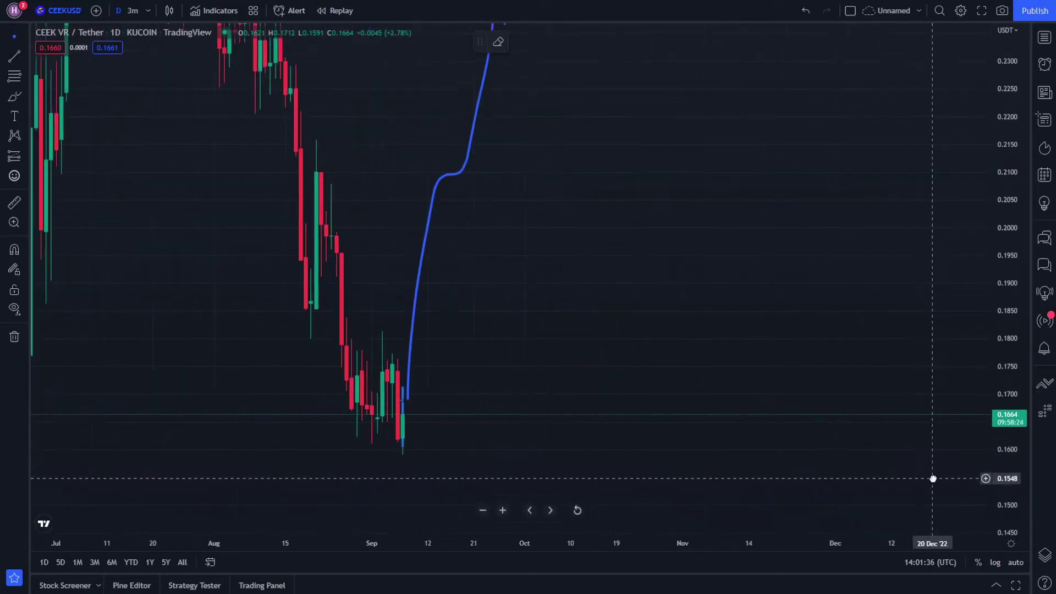
pyautogui.moveTo(590, 373); pyautogui.dragTo(773, 468)
pyautogui.moveTo(1002, 315); pyautogui.dragTo(1003, 457)
pyautogui.moveTo(630, 352); pyautogui.dragTo(658, 407)
pyautogui.moveTo(1002, 252); pyautogui.dragTo(1005, 328)
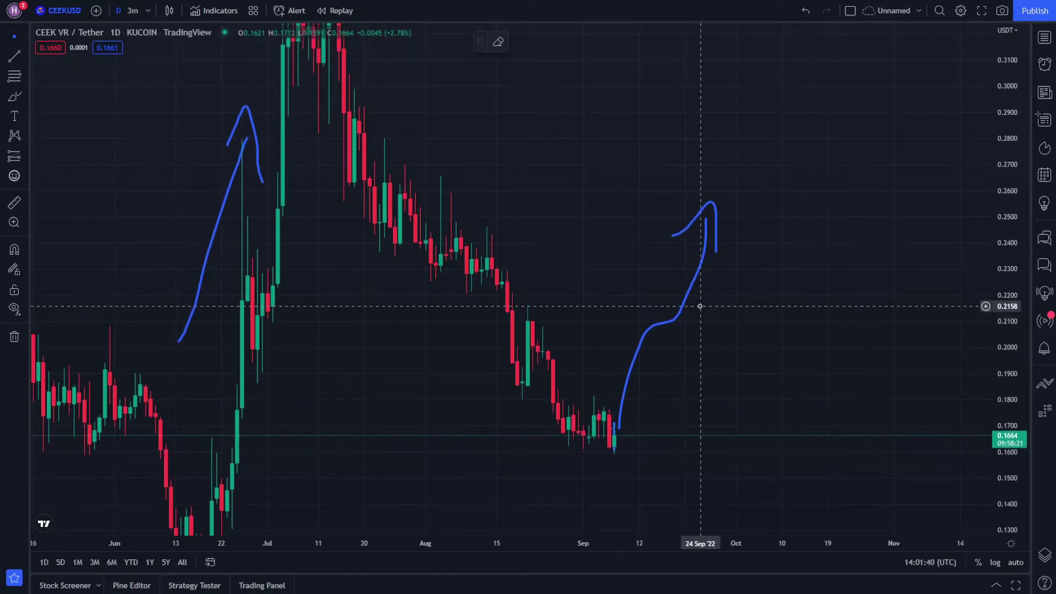
pyautogui.moveTo(700, 306); pyautogui.dragTo(714, 155)
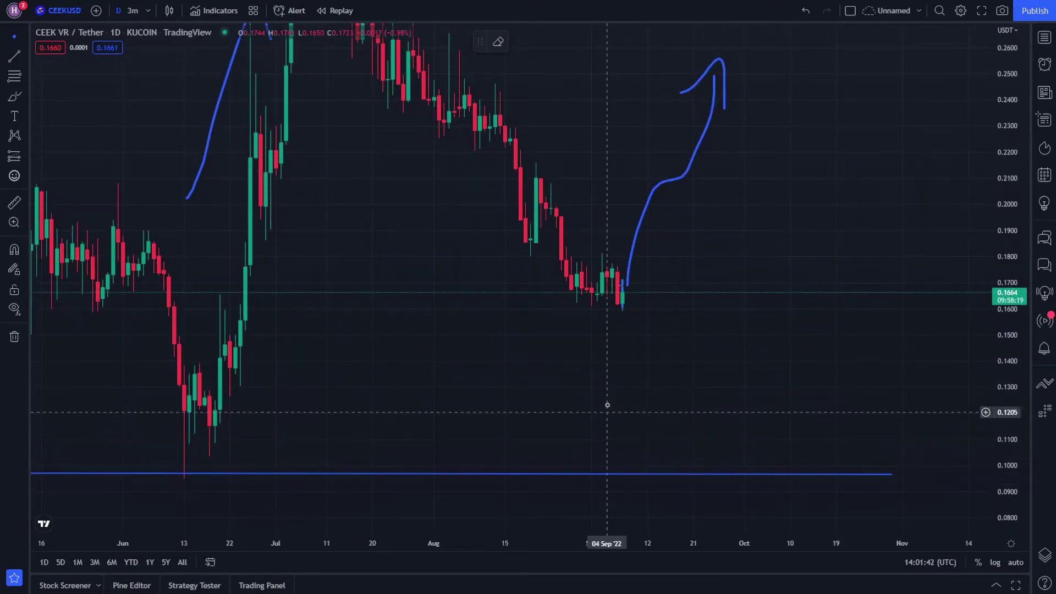
# Step: Remove all drawings from the chart and brush a falling line from the 7 September candle to about 0.12 on 25 September
pyautogui.click(14, 102)
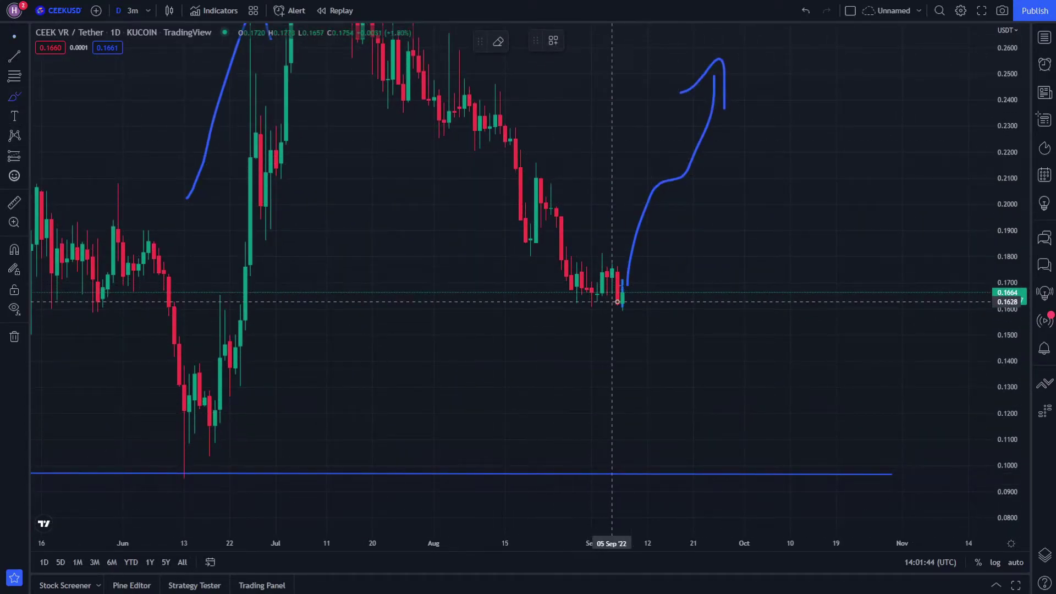
pyautogui.click(15, 337)
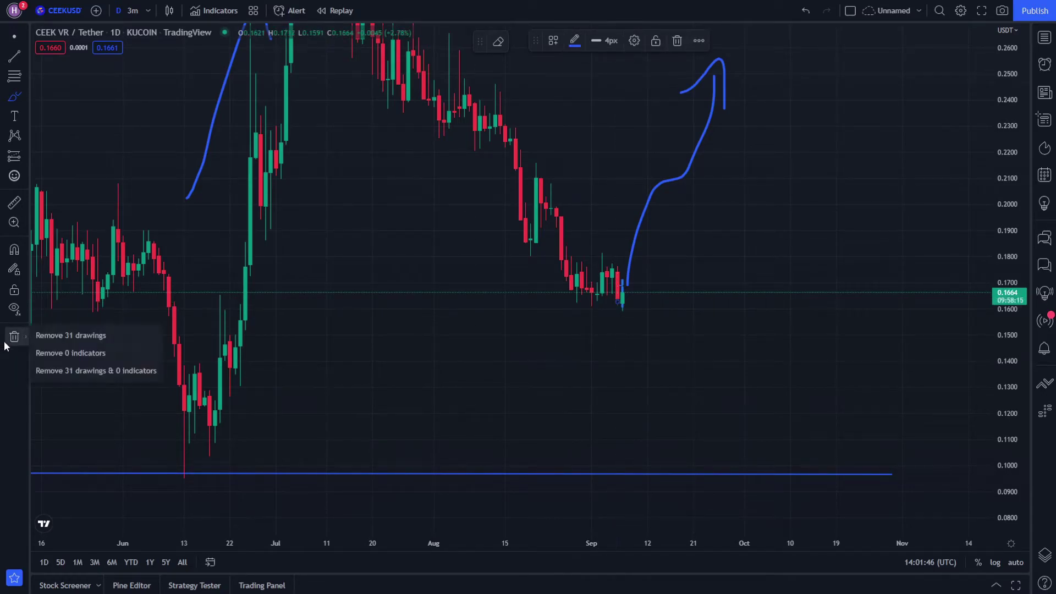
pyautogui.click(61, 334)
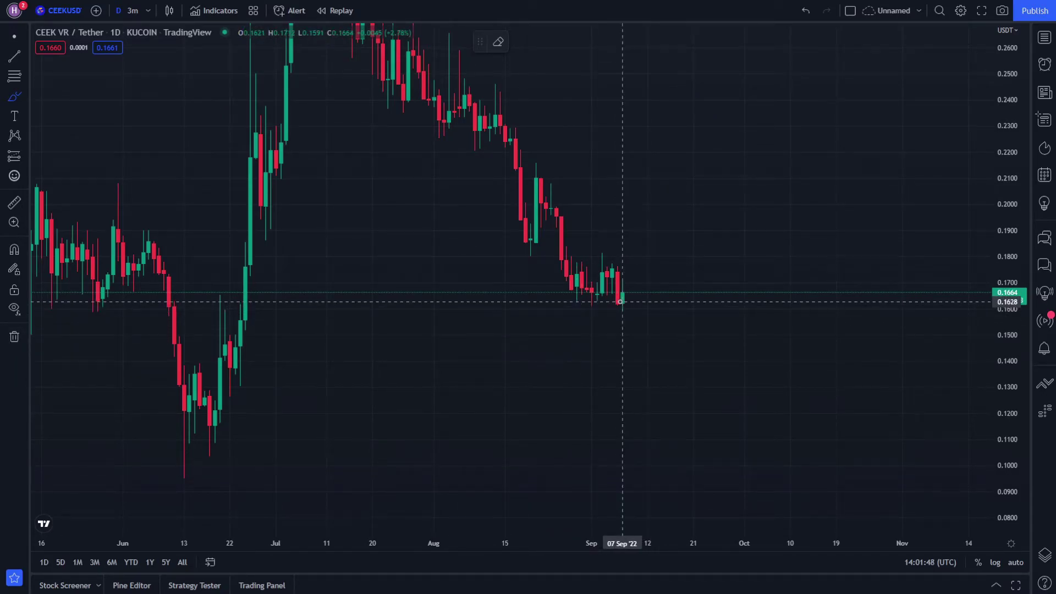
pyautogui.moveTo(621, 302); pyautogui.dragTo(715, 409)
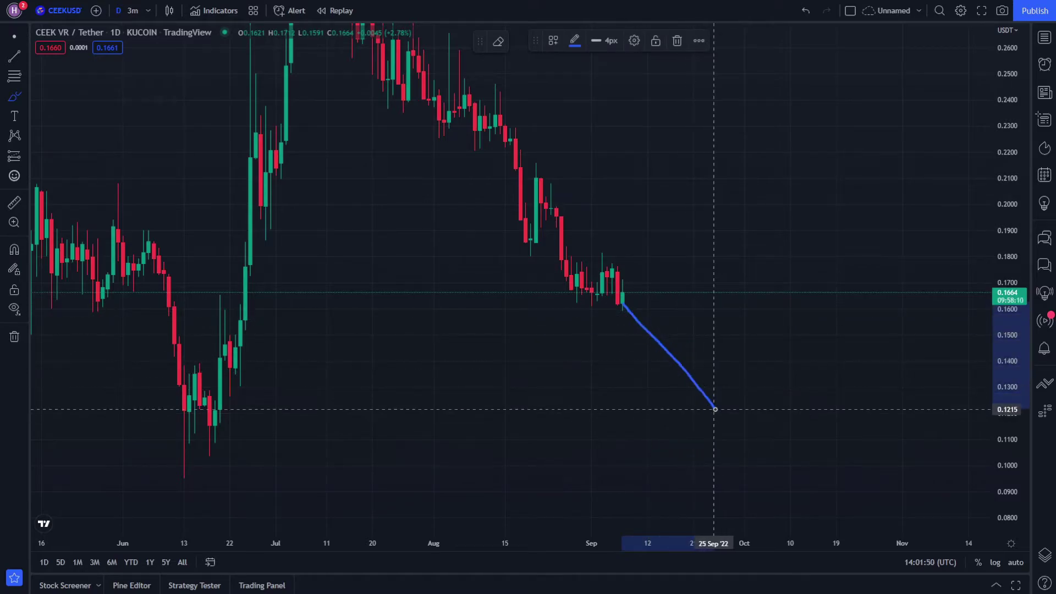
# Step: Switch the chart to the 3-minute interval and examine the price action from 3 to 7 September
pyautogui.click(135, 11)
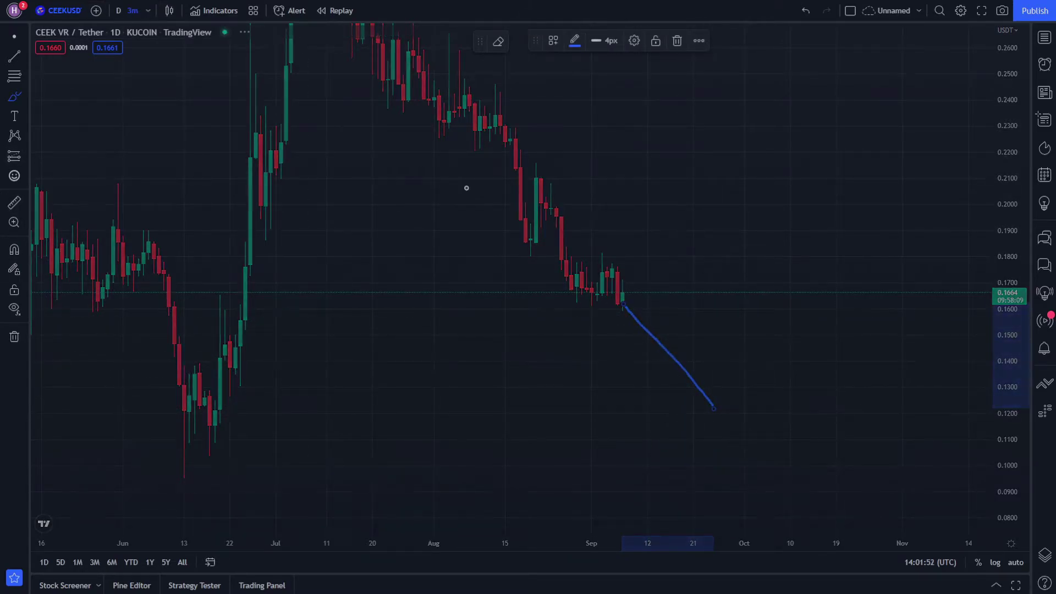
pyautogui.scroll(-10, 942, 474)
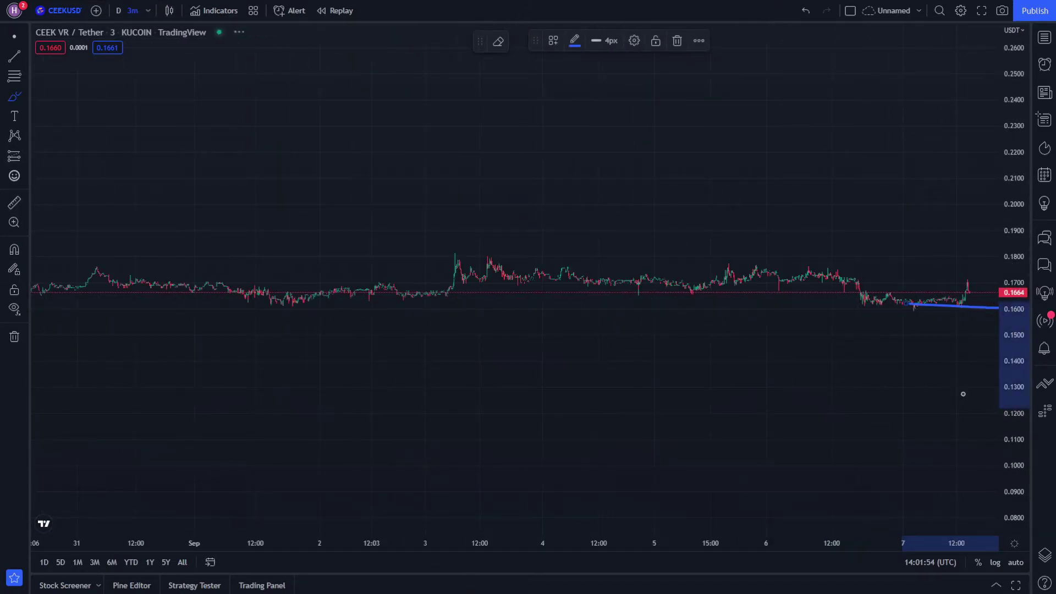
pyautogui.click(15, 37)
pyautogui.moveTo(575, 188); pyautogui.dragTo(219, 208)
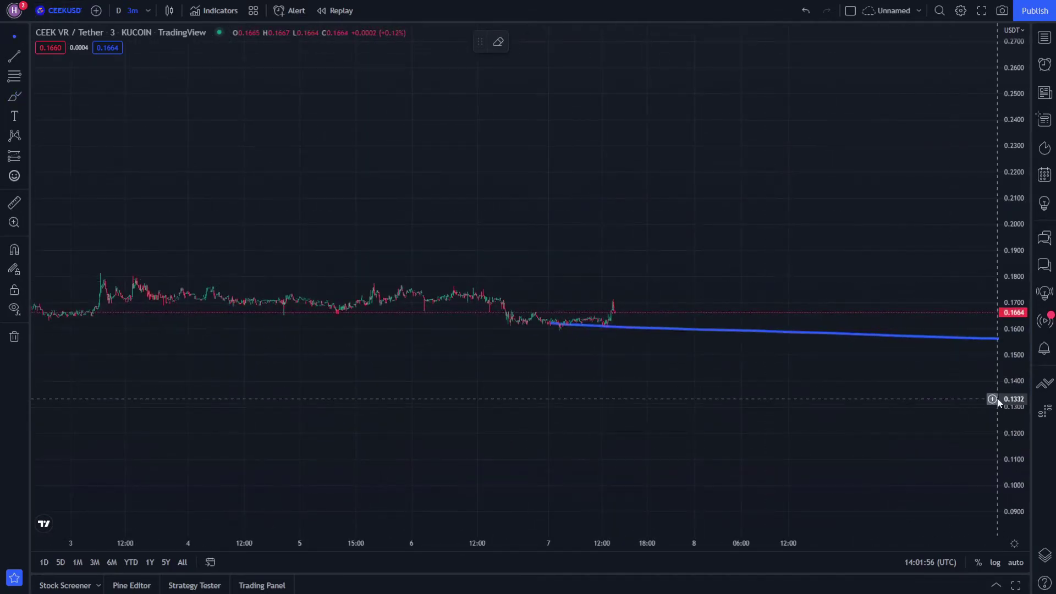
pyautogui.moveTo(1021, 328)
pyautogui.mouseDown()
pyautogui.moveTo(1028, 215)
pyautogui.moveTo(817, 360)
pyautogui.mouseUp()
pyautogui.moveTo(276, 355); pyautogui.dragTo(634, 320)
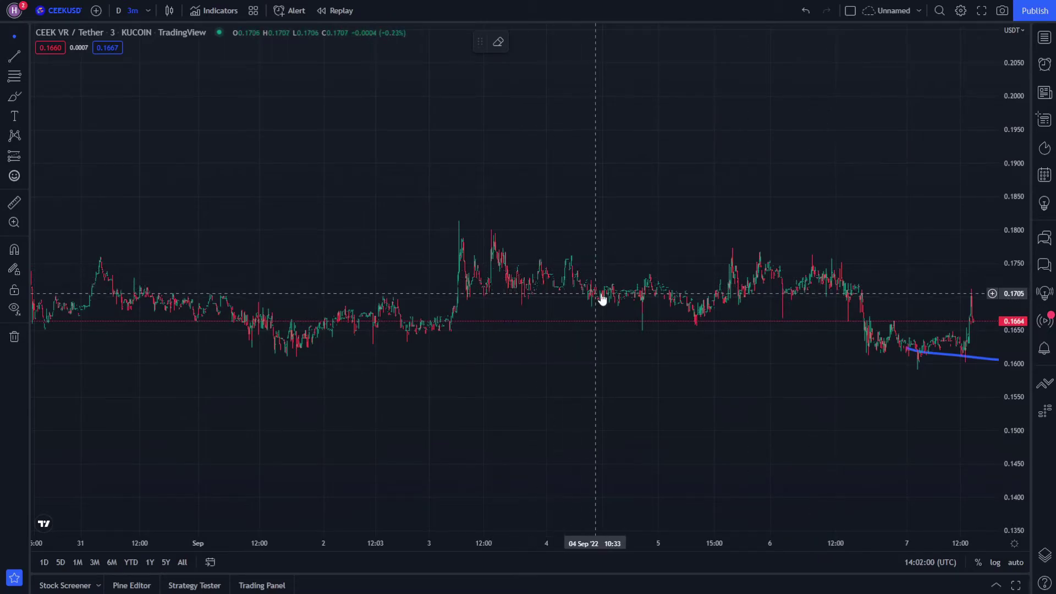
pyautogui.moveTo(661, 284); pyautogui.dragTo(373, 293)
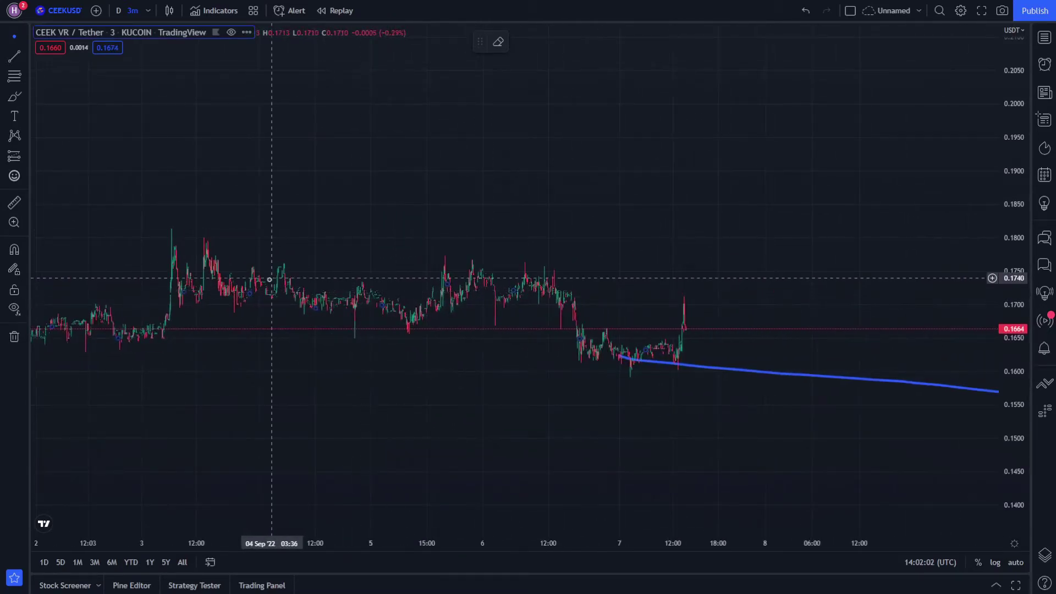
pyautogui.moveTo(192, 281); pyautogui.dragTo(251, 285)
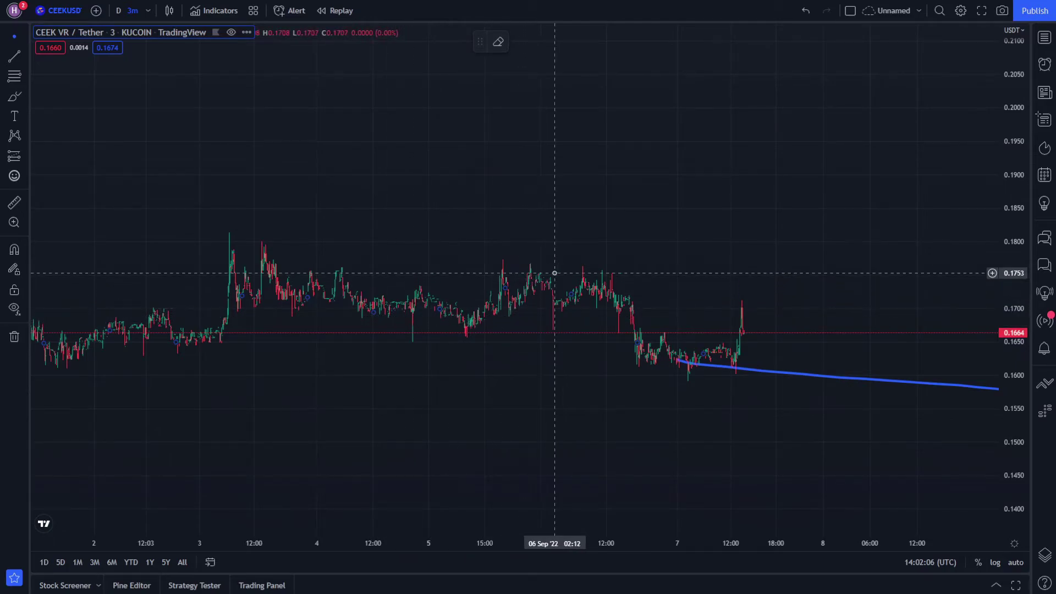
pyautogui.moveTo(557, 273); pyautogui.dragTo(483, 292)
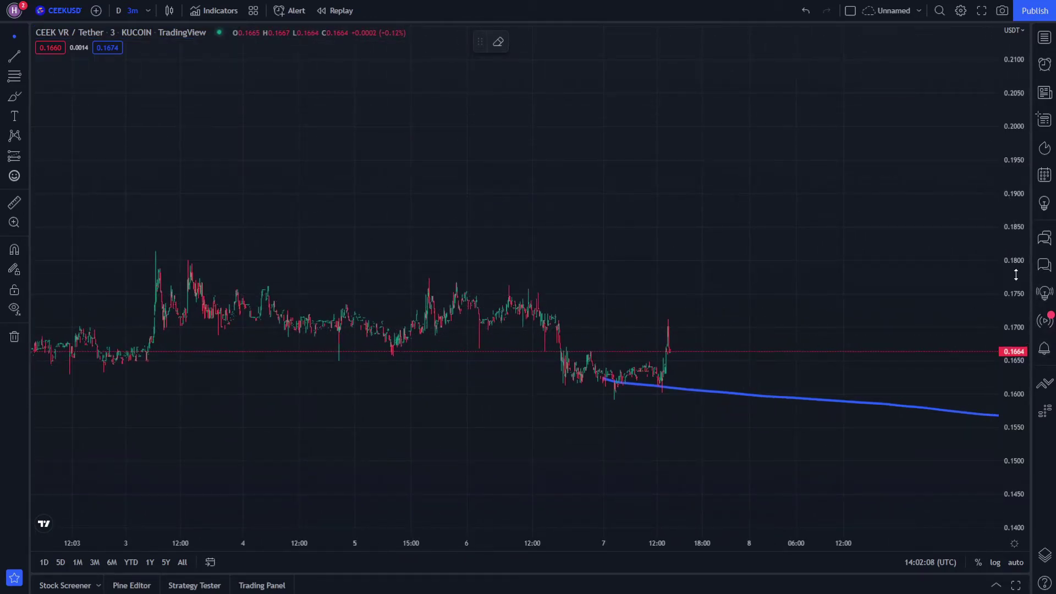
# Step: Enlarge the chart around the 7 September price spike and examine it against the brushed line below
pyautogui.moveTo(1016, 275); pyautogui.dragTo(1016, 89)
pyautogui.moveTo(686, 548); pyautogui.dragTo(266, 546)
pyautogui.moveTo(381, 348); pyautogui.dragTo(714, 339)
pyautogui.moveTo(990, 306); pyautogui.dragTo(998, 61)
pyautogui.moveTo(764, 222); pyautogui.dragTo(691, 439)
pyautogui.moveTo(609, 547); pyautogui.dragTo(450, 545)
pyautogui.moveTo(484, 389); pyautogui.dragTo(792, 312)
pyautogui.moveTo(1013, 352); pyautogui.dragTo(1012, 204)
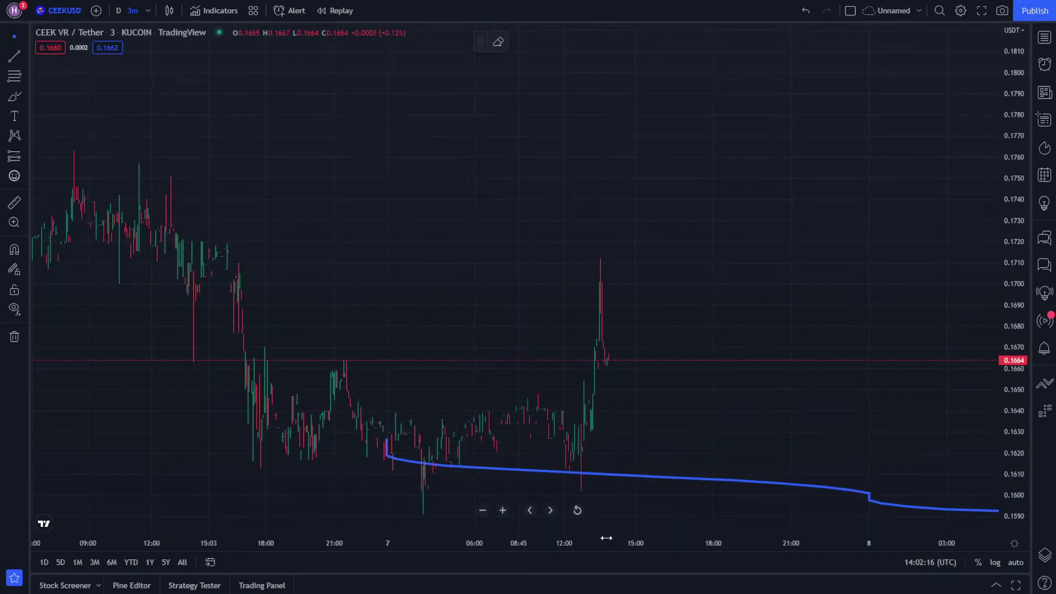
pyautogui.moveTo(603, 534); pyautogui.dragTo(495, 481)
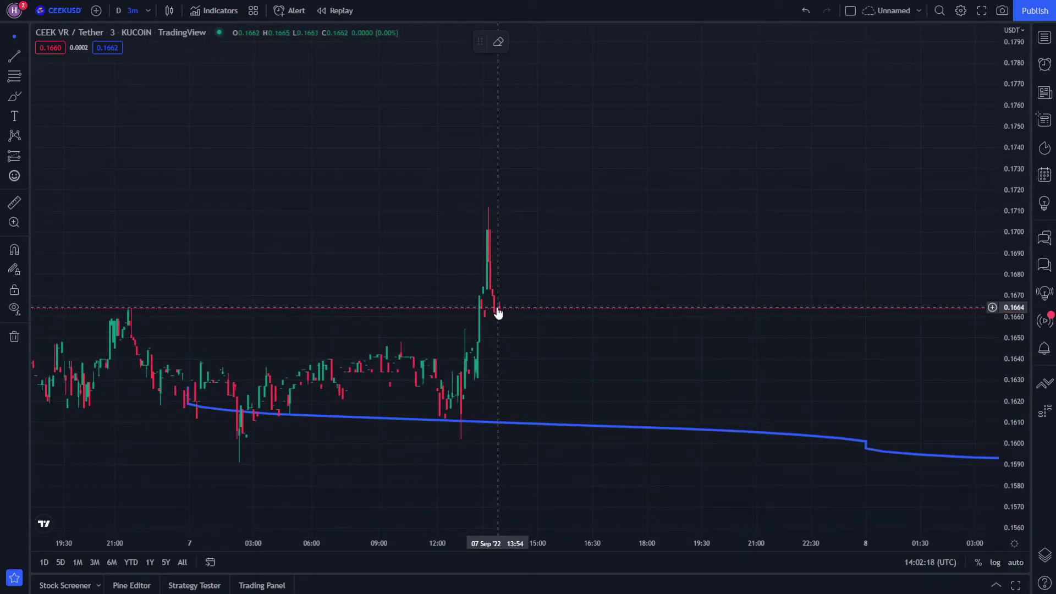
# Step: Brush a downward arrow along the 7 September spike and a second falling stroke to a circle on the lower line at about 0.161
pyautogui.click(14, 96)
pyautogui.moveTo(475, 267)
pyautogui.mouseDown()
pyautogui.moveTo(509, 319)
pyautogui.moveTo(501, 332)
pyautogui.moveTo(544, 422)
pyautogui.moveTo(522, 408)
pyautogui.mouseUp()
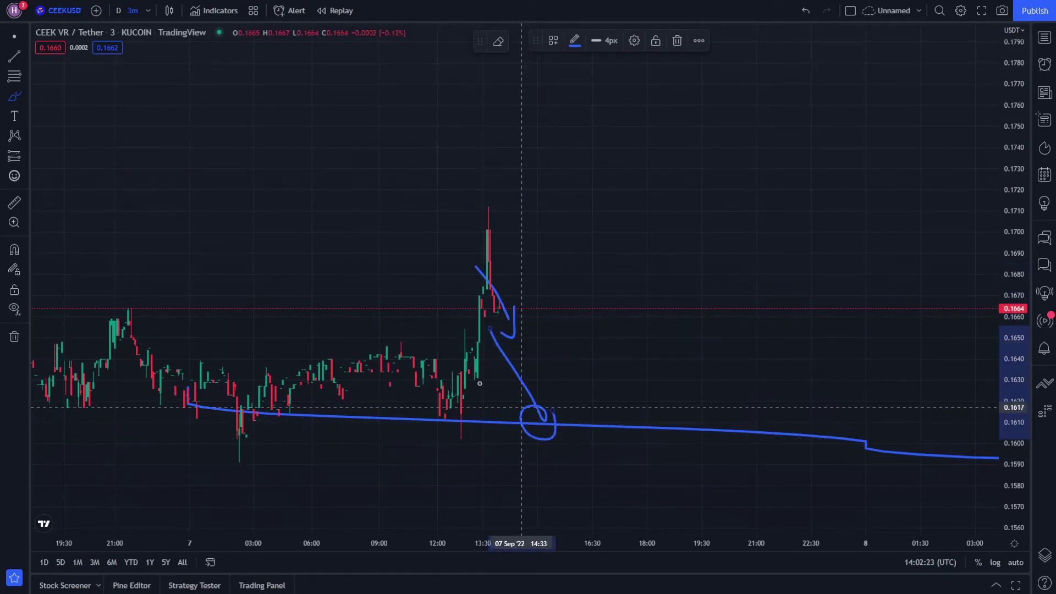
pyautogui.click(17, 48)
pyautogui.moveTo(347, 191); pyautogui.dragTo(358, 232)
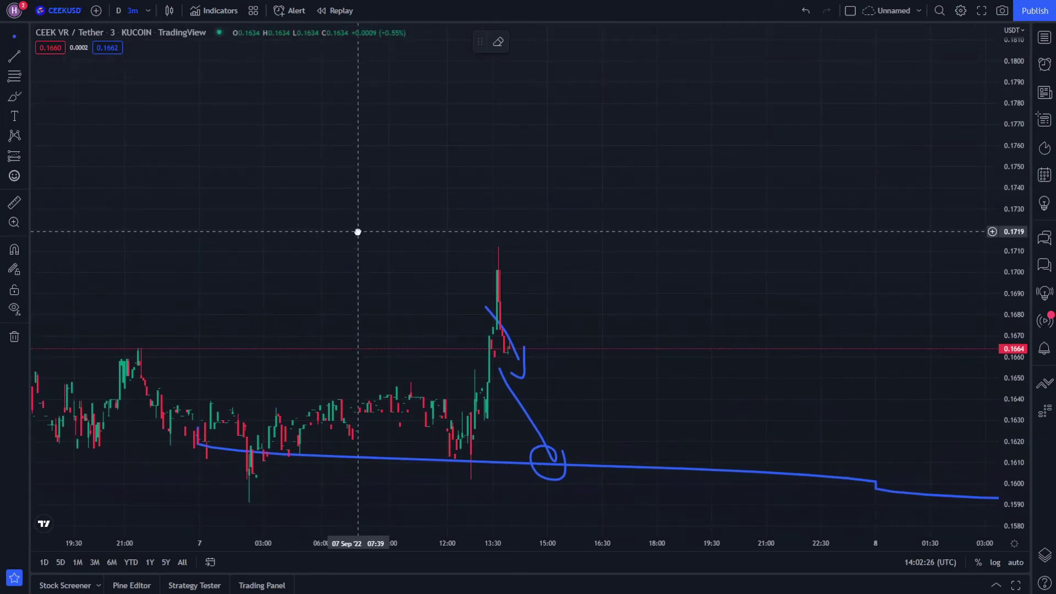
# Step: Return the chart to the 1-day interval and rescale it to show the June to September candles
pyautogui.click(120, 10)
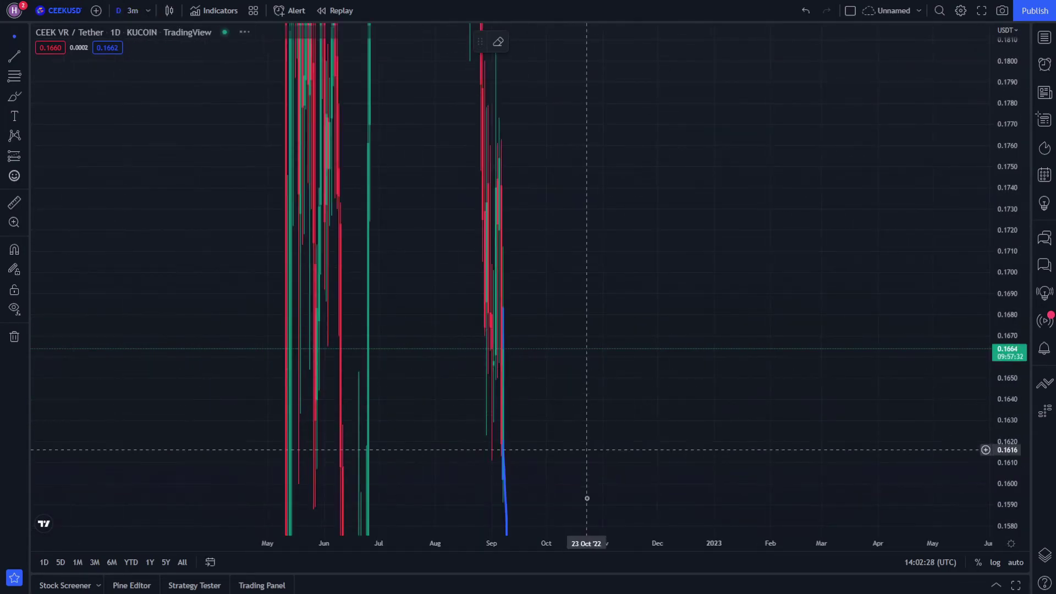
pyautogui.moveTo(983, 407); pyautogui.dragTo(980, 476)
pyautogui.moveTo(1009, 408); pyautogui.dragTo(1009, 536)
pyautogui.moveTo(999, 305); pyautogui.dragTo(996, 489)
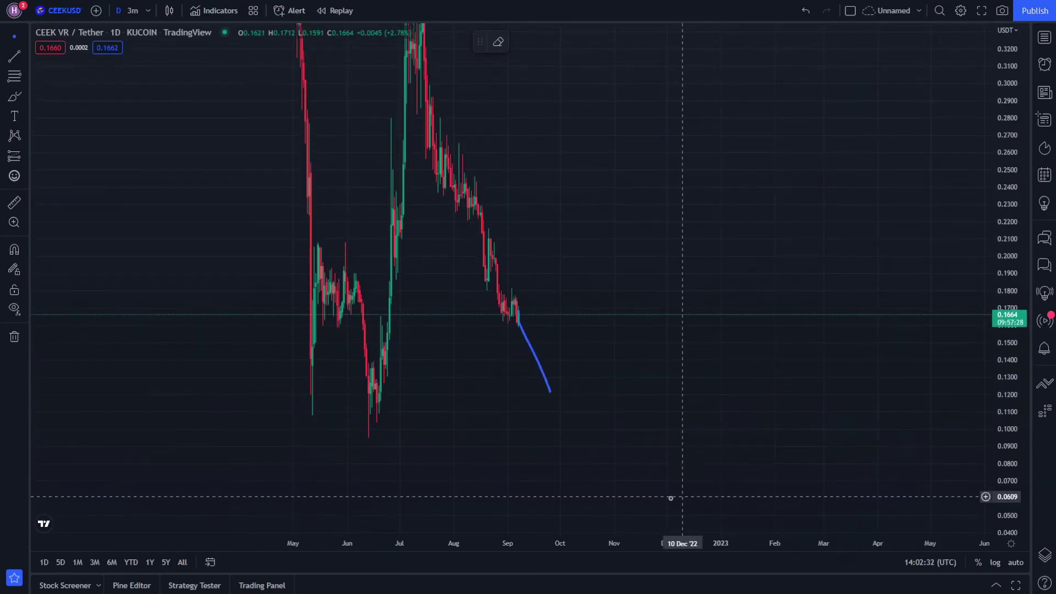
pyautogui.scroll(5, 602, 528)
pyautogui.moveTo(605, 311); pyautogui.dragTo(578, 323)
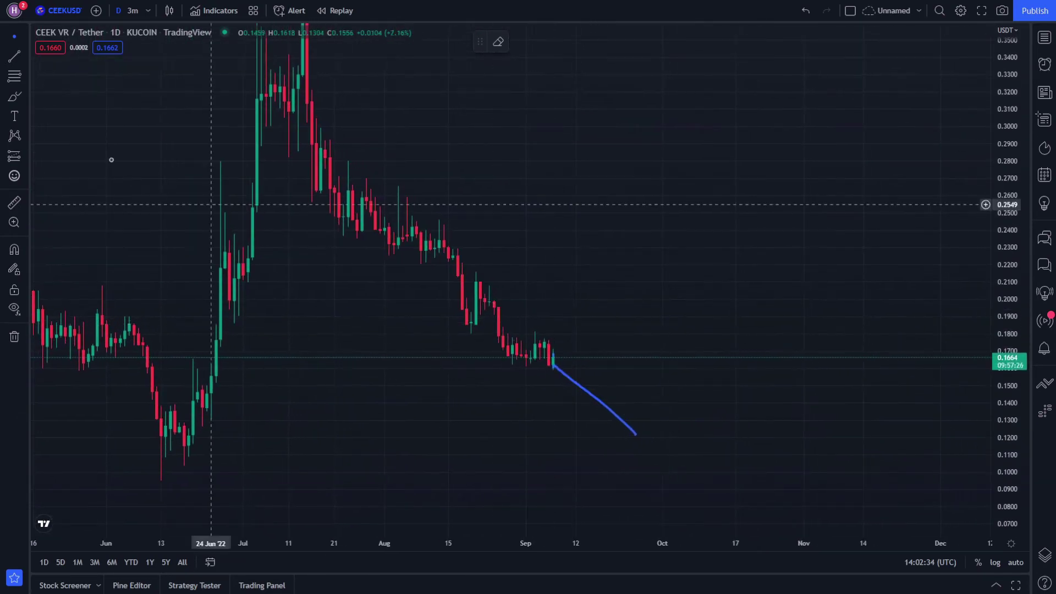
# Step: Draw two nearly horizontal trend lines from early July, one at about 0.16 and one at about 0.207
pyautogui.click(14, 55)
pyautogui.click(248, 373)
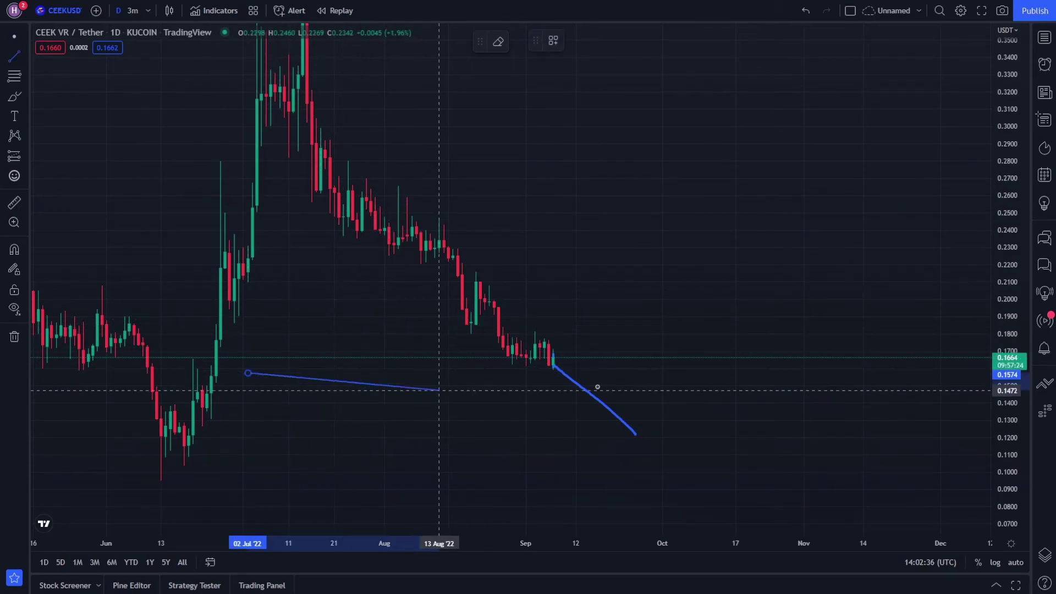
pyautogui.click(804, 365)
pyautogui.click(243, 286)
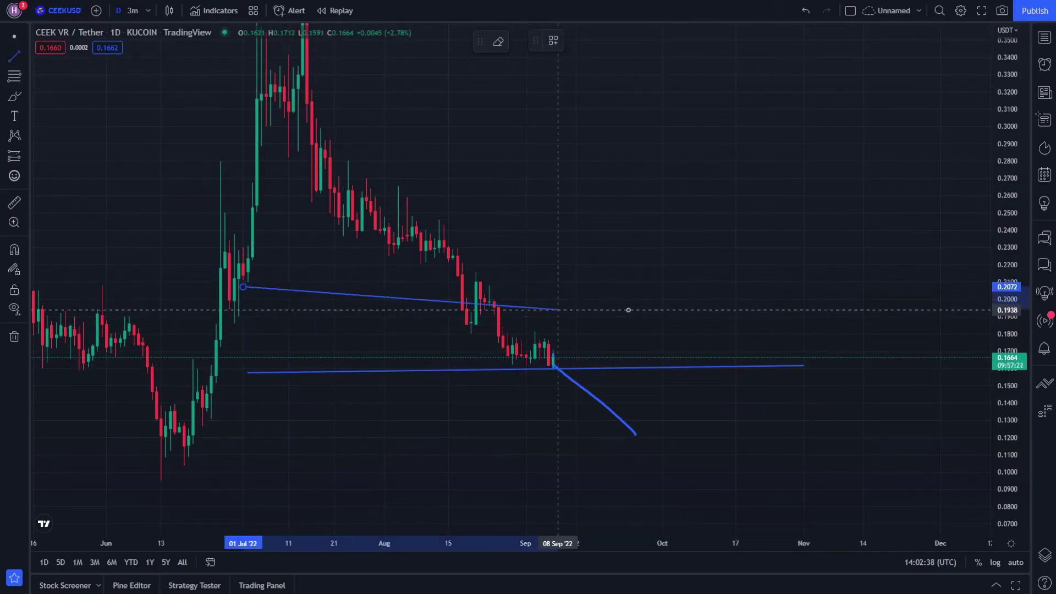
pyautogui.click(923, 287)
# Step: Try a steep falling trend line from about 0.33 on 17 July to about 0.10 on 4 October
pyautogui.click(14, 55)
pyautogui.click(317, 71)
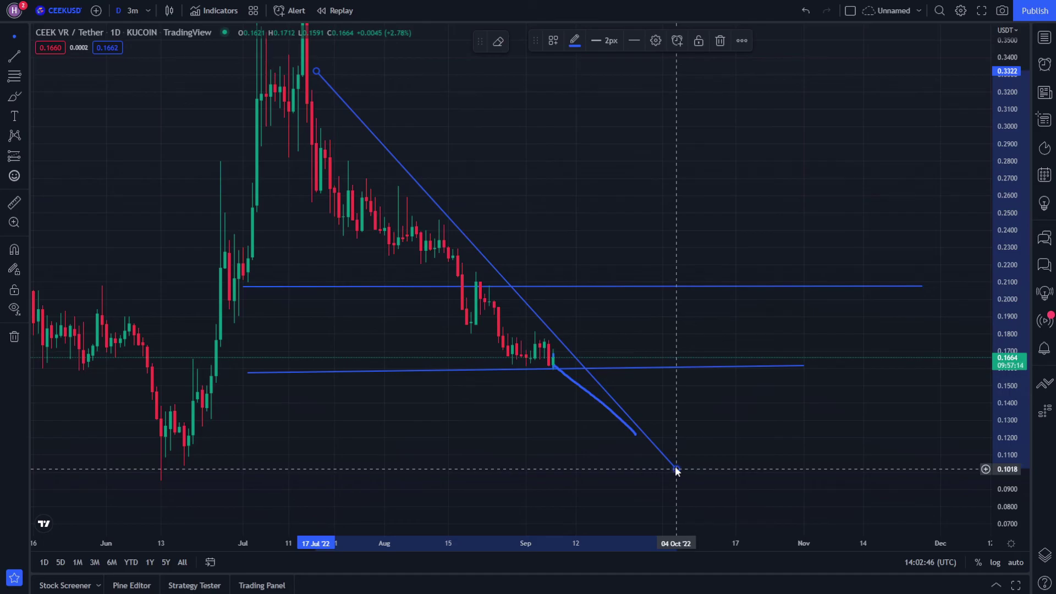
pyautogui.press('Escape')
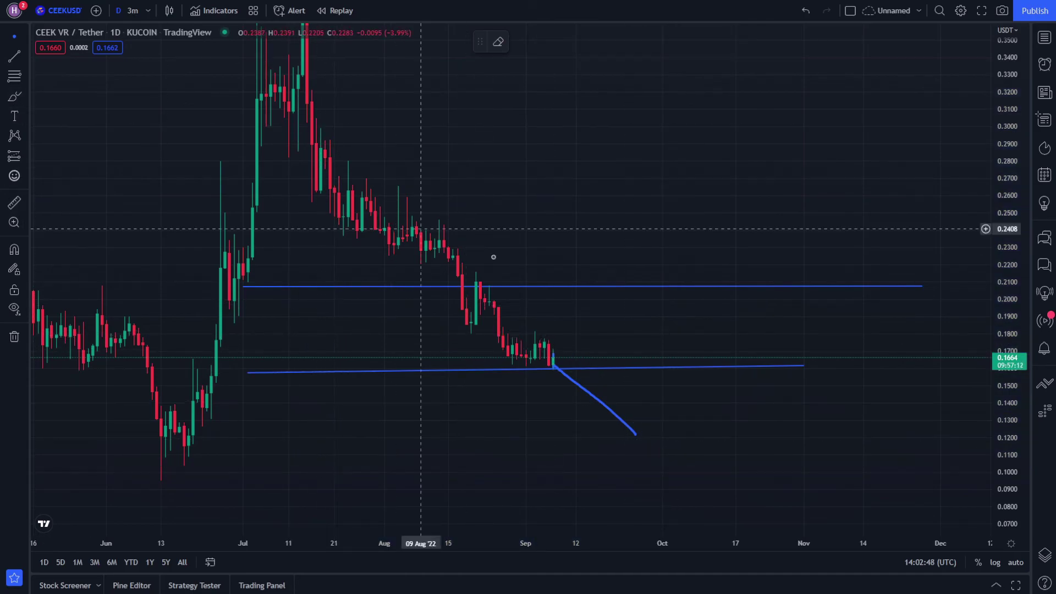
# Step: Brush a vertical drop from the 7 September candle to about 0.12 and draw a trend line from about 0.127 in mid-June to 0.12 in December
pyautogui.moveTo(551, 351); pyautogui.dragTo(554, 441)
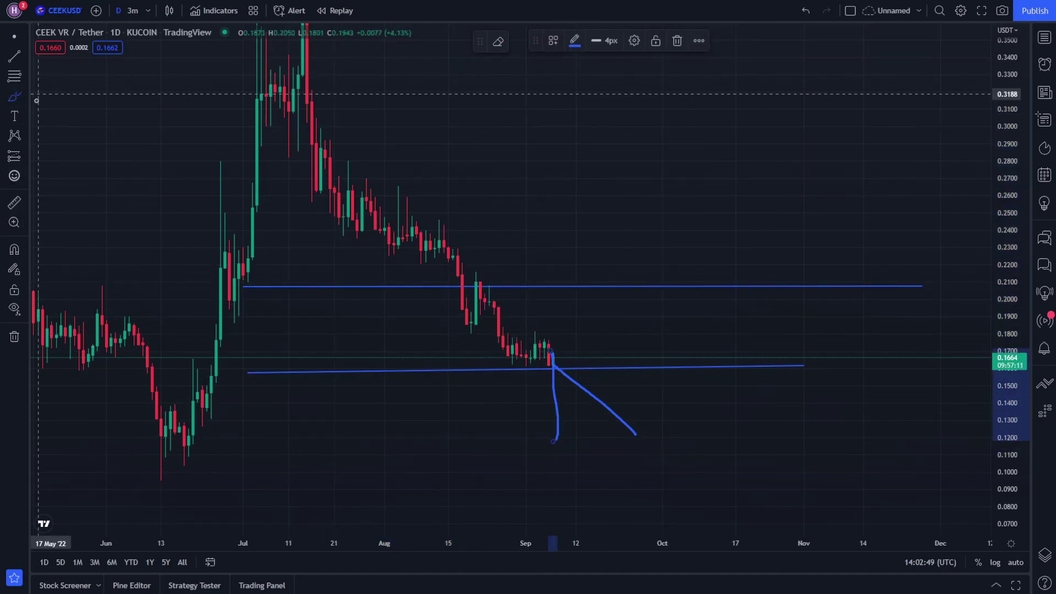
pyautogui.click(14, 55)
pyautogui.click(182, 428)
pyautogui.click(938, 438)
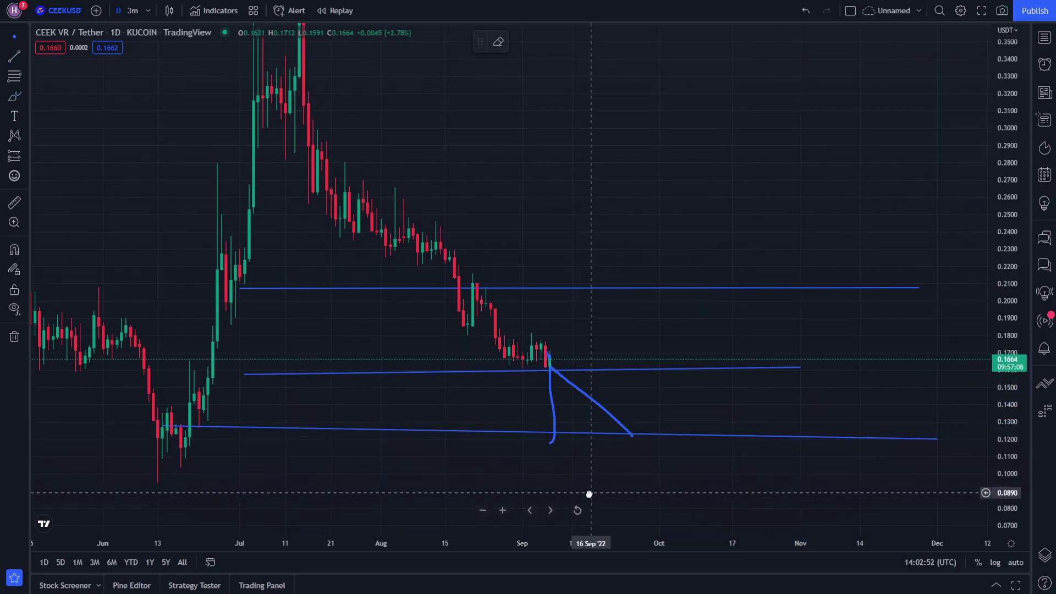
pyautogui.moveTo(589, 494); pyautogui.dragTo(504, 517)
pyautogui.moveTo(638, 188); pyautogui.dragTo(884, 204)
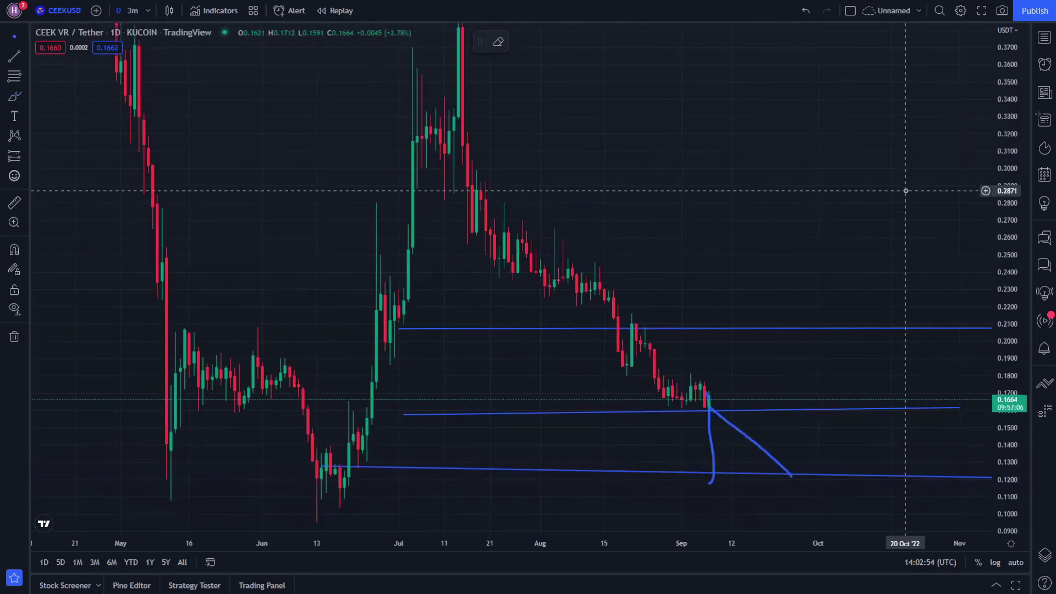